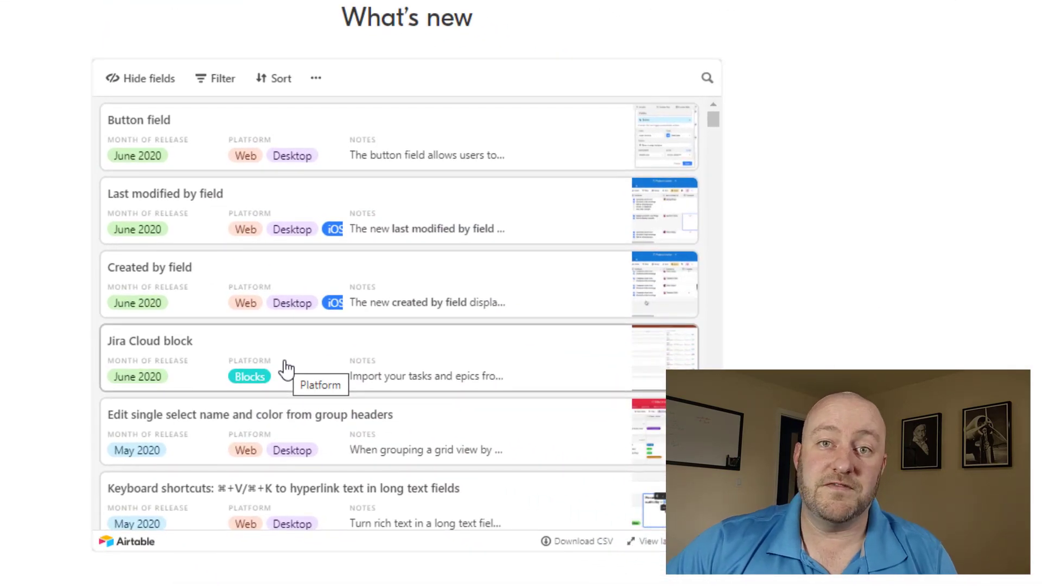
# Scroll down and back up through the June 2020 Updates base's Contacts grid.
pyautogui.scroll(-3, 286, 369)
pyautogui.scroll(3, 281, 367)
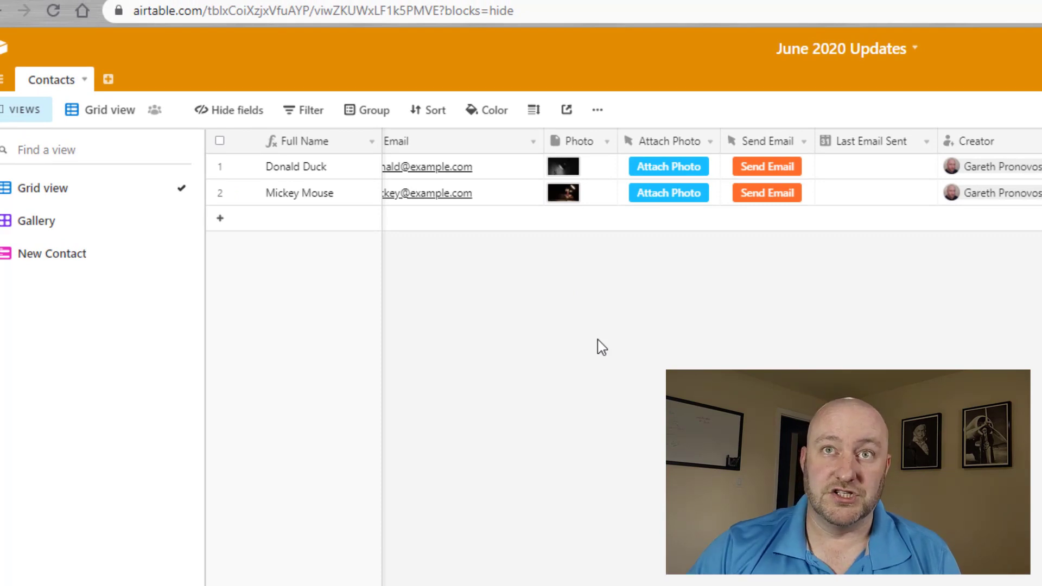
# Bring First Name and Last Name into view and narrow the Email column.
pyautogui.click(326, 187)
pyautogui.press('Right')
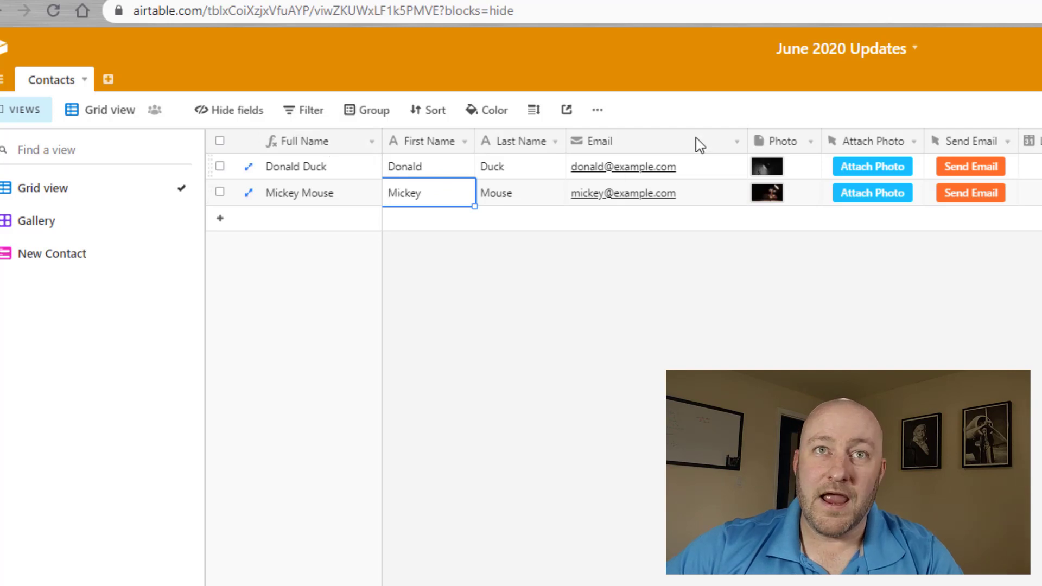
pyautogui.moveTo(746, 140); pyautogui.dragTo(702, 141)
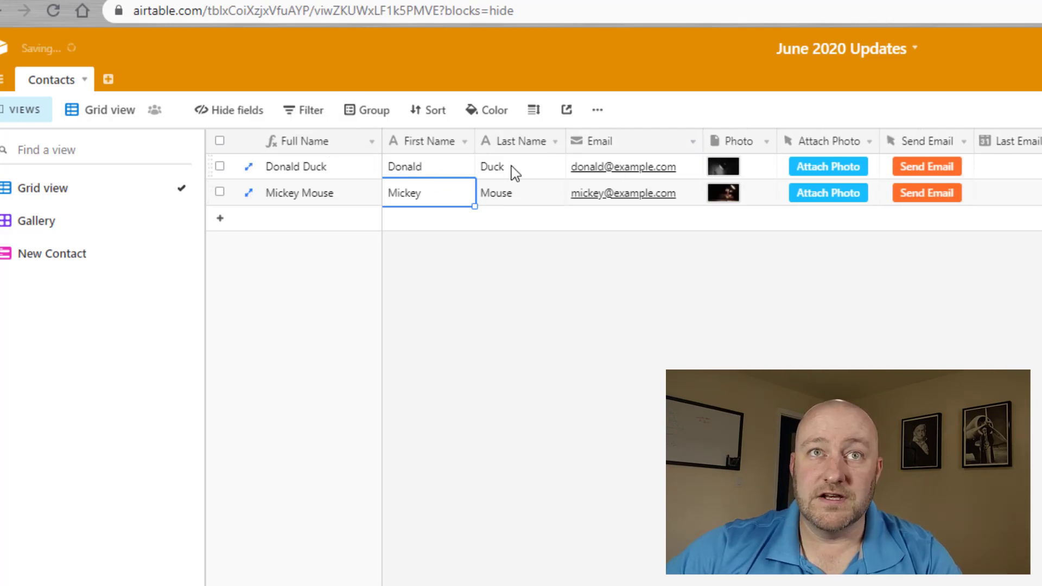
# Preview the second contact's attached photo, then step across the first record's fields to Prefilled Webhook.
pyautogui.click(757, 172)
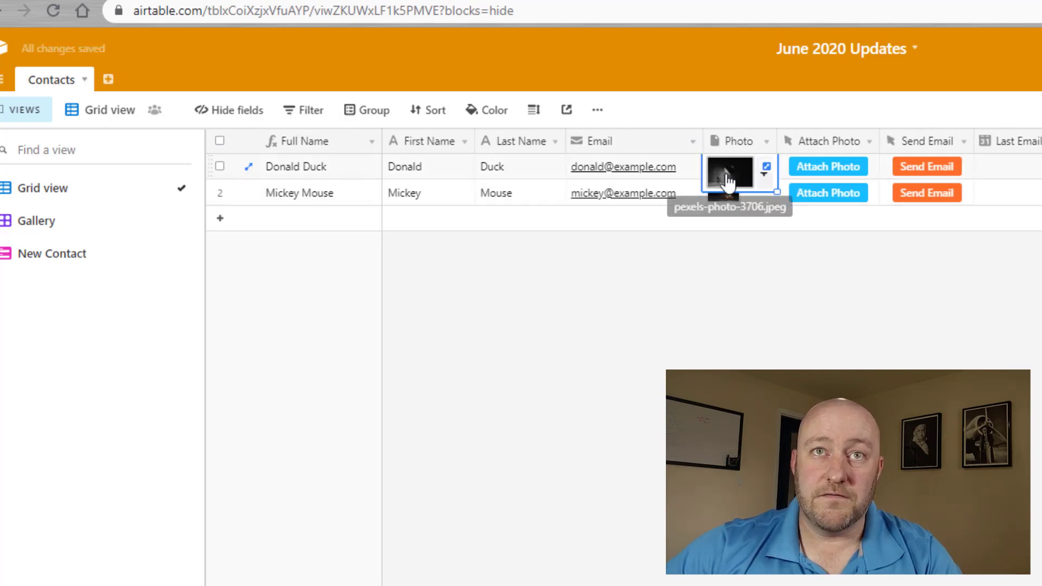
pyautogui.click(830, 200)
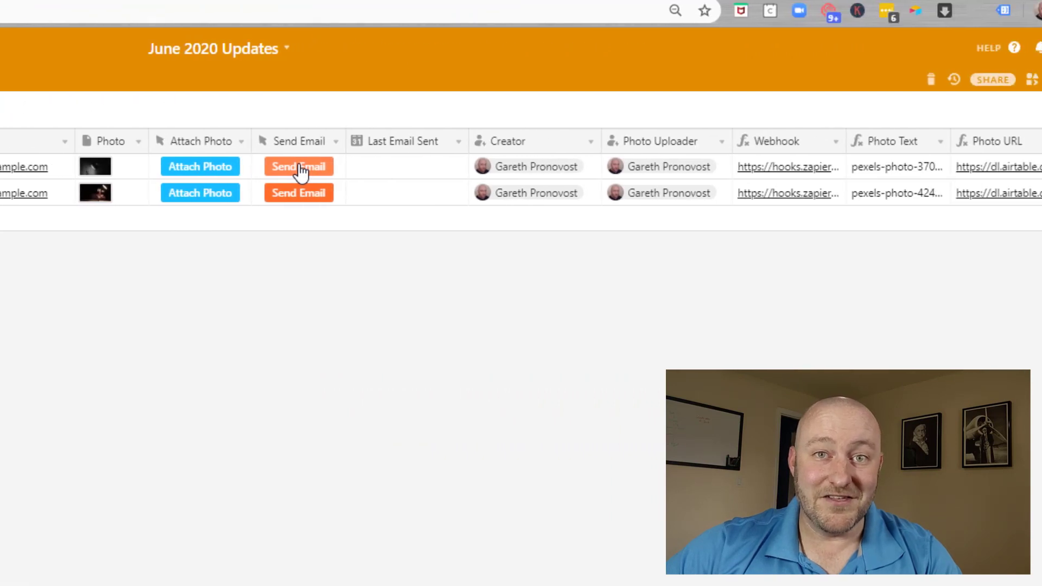
pyautogui.click(404, 175)
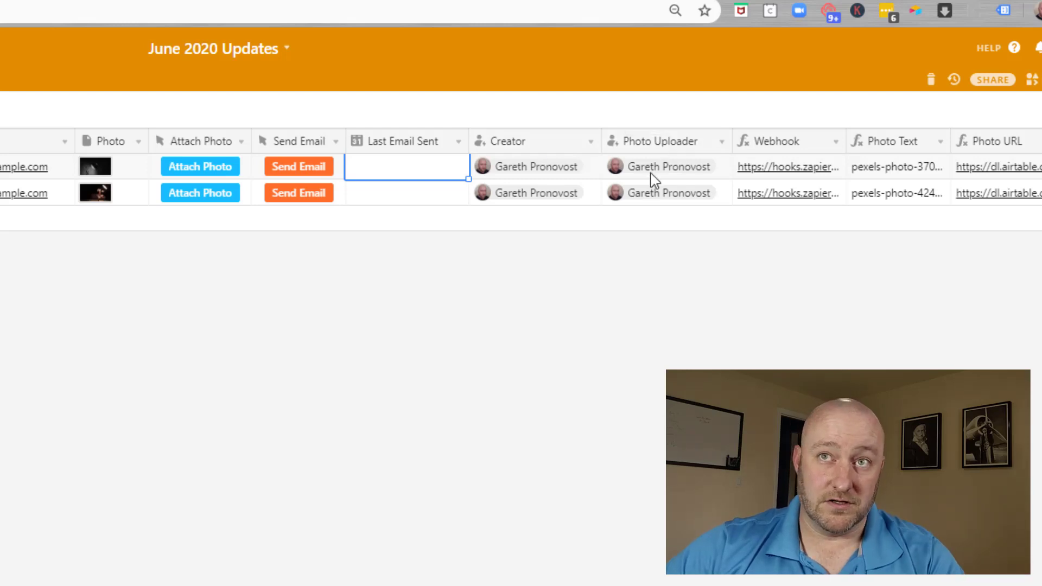
pyautogui.press('Right')
pyautogui.press('Right')
pyautogui.press('Right')
pyautogui.press('Right')
pyautogui.press('Right')
pyautogui.press('Right')
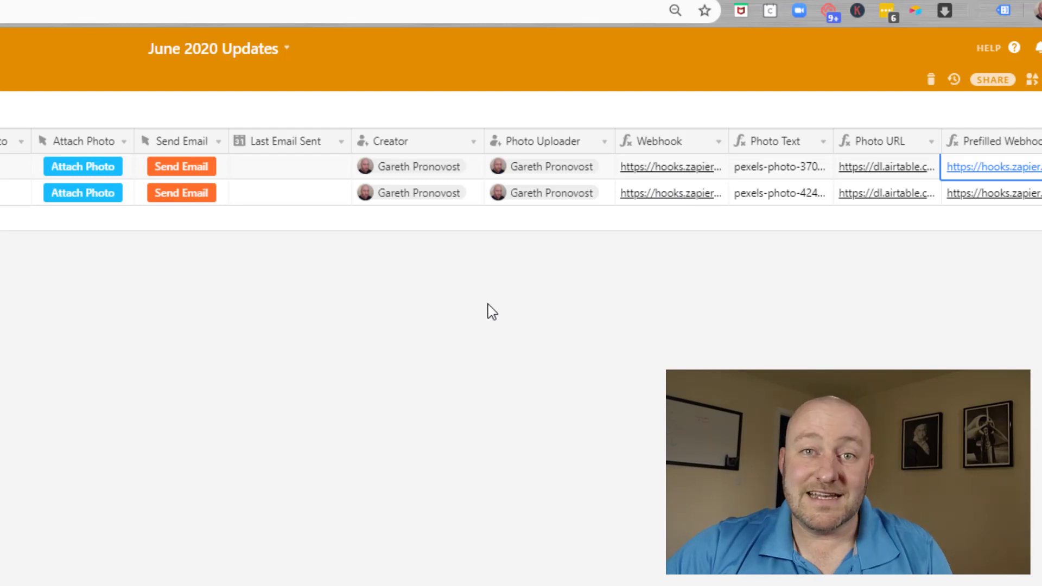
pyautogui.doubleClick(423, 147)
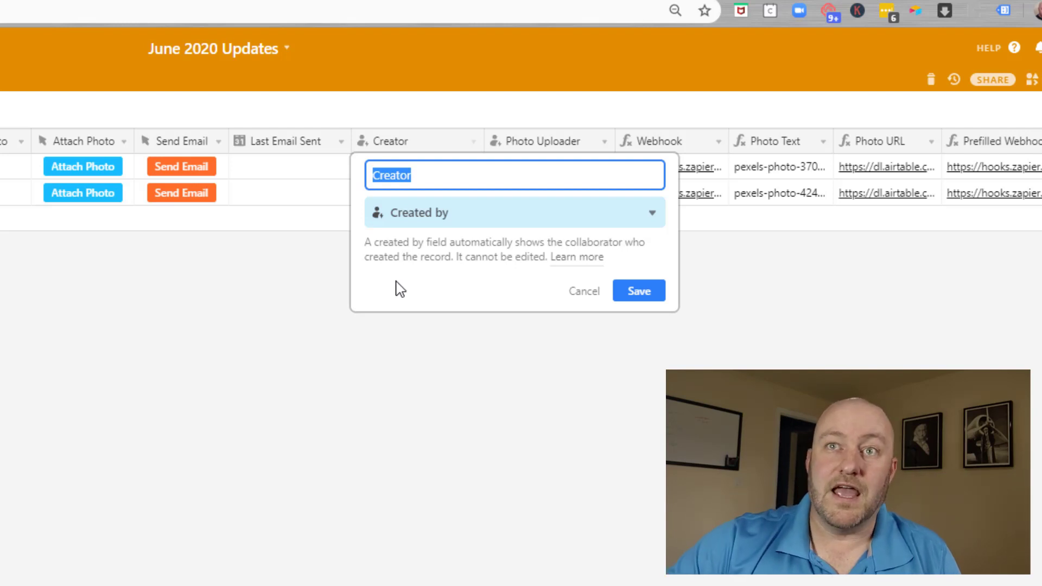
pyautogui.click(585, 292)
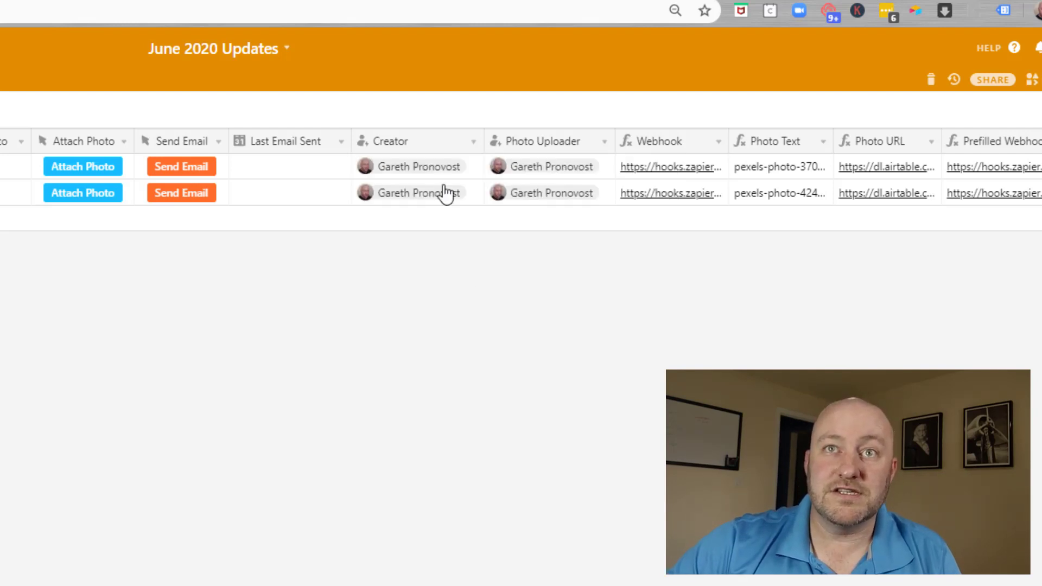
pyautogui.click(390, 175)
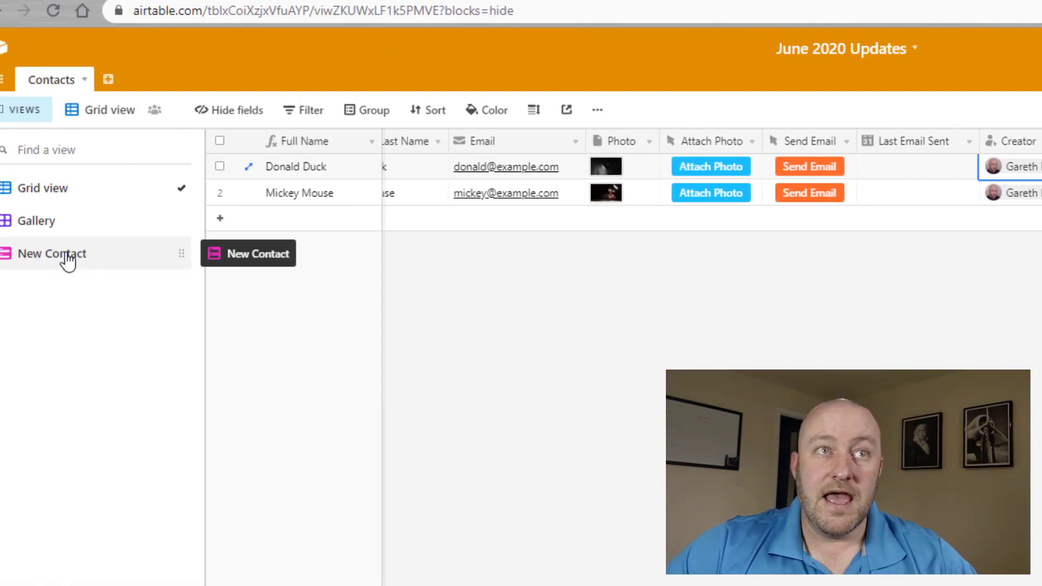
# In the New Contact form view, enter the contact's first name, last name and email, then submit.
pyautogui.click(66, 257)
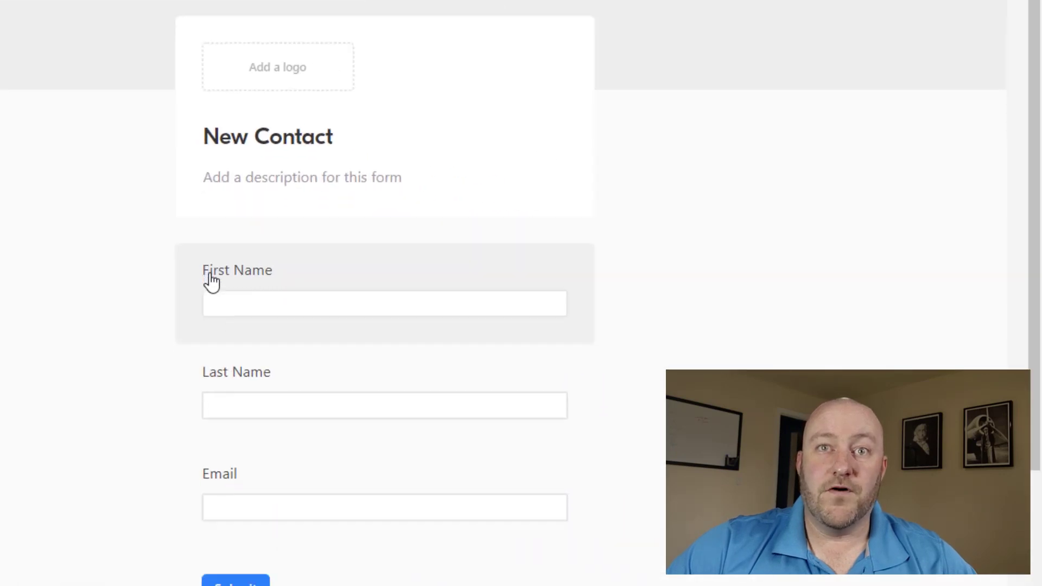
pyautogui.scroll(-3, 212, 283)
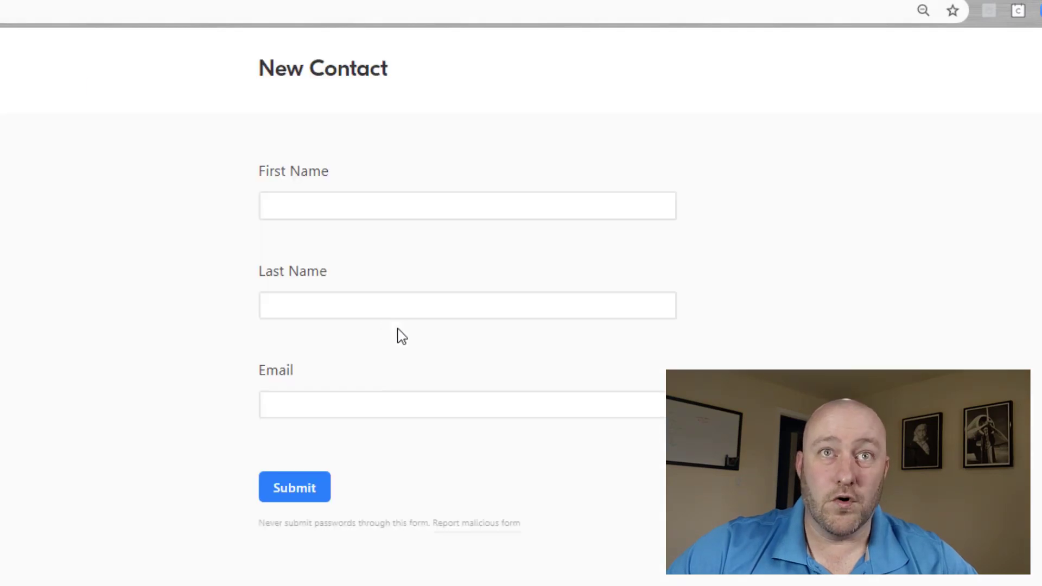
pyautogui.click(321, 206)
pyautogui.press('Tab')
pyautogui.press('Tab')
pyautogui.press('BackSpace')
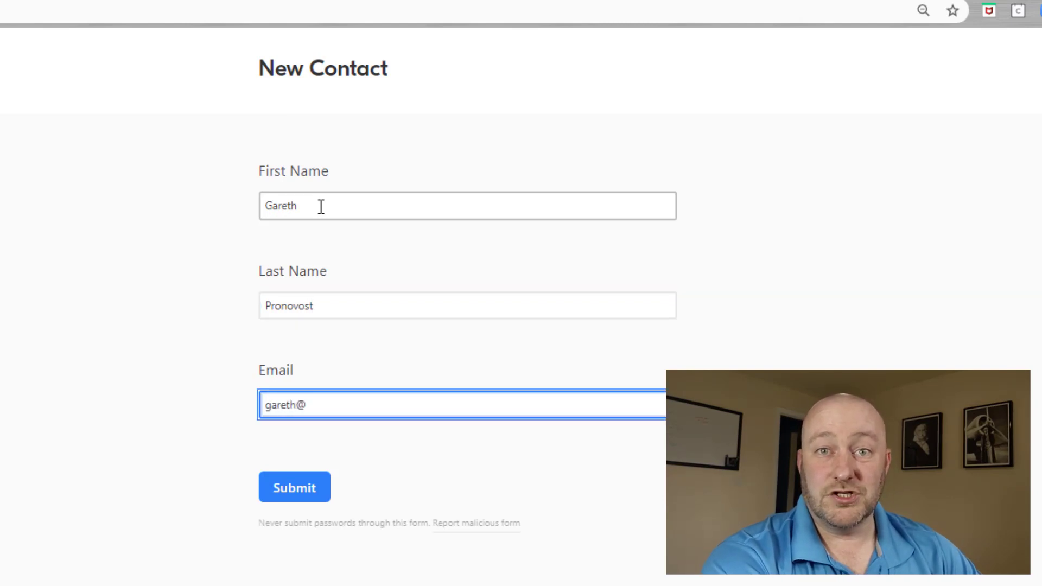
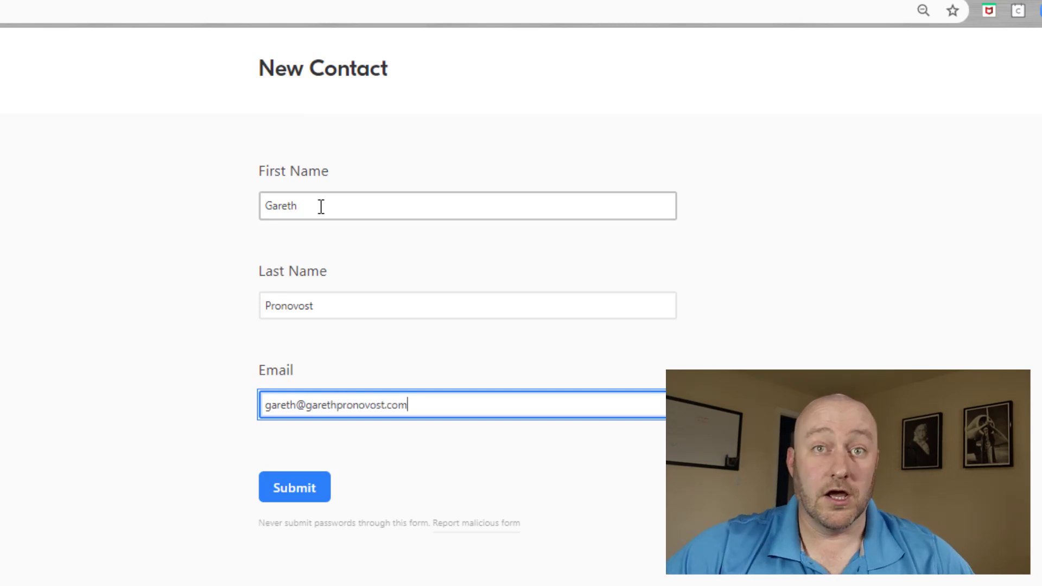
pyautogui.click(295, 504)
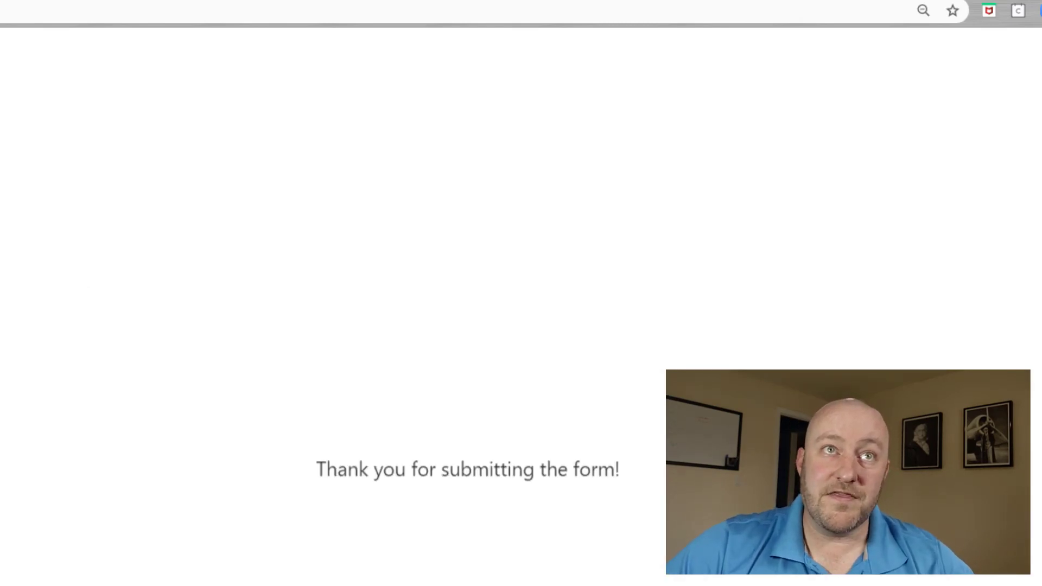
# Return to the Airtable tab to view the Contacts grid with the new record.
pyautogui.click(59, 2)
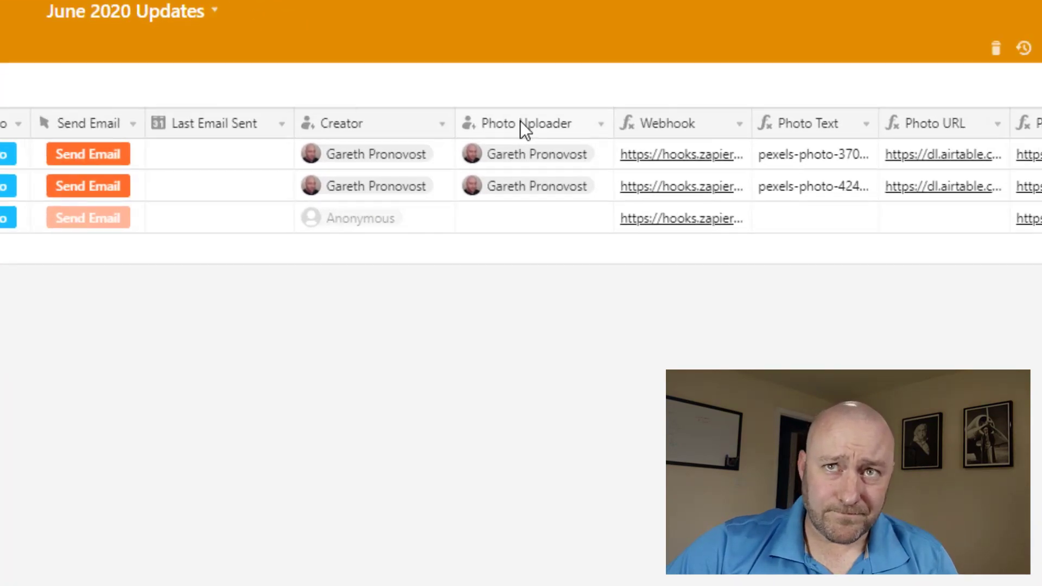
pyautogui.doubleClick(945, 177)
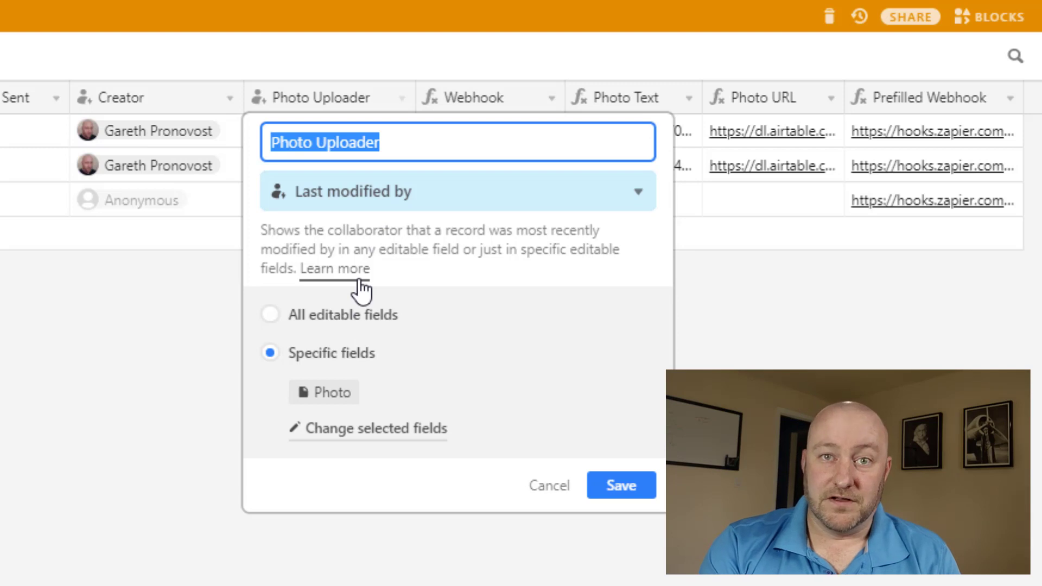
pyautogui.click(362, 196)
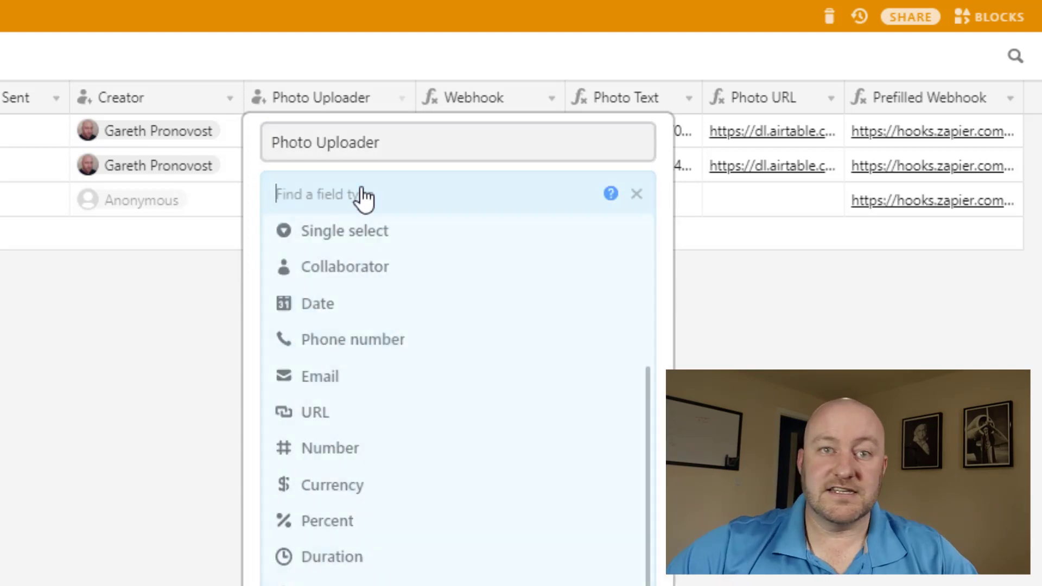
pyautogui.write('las')
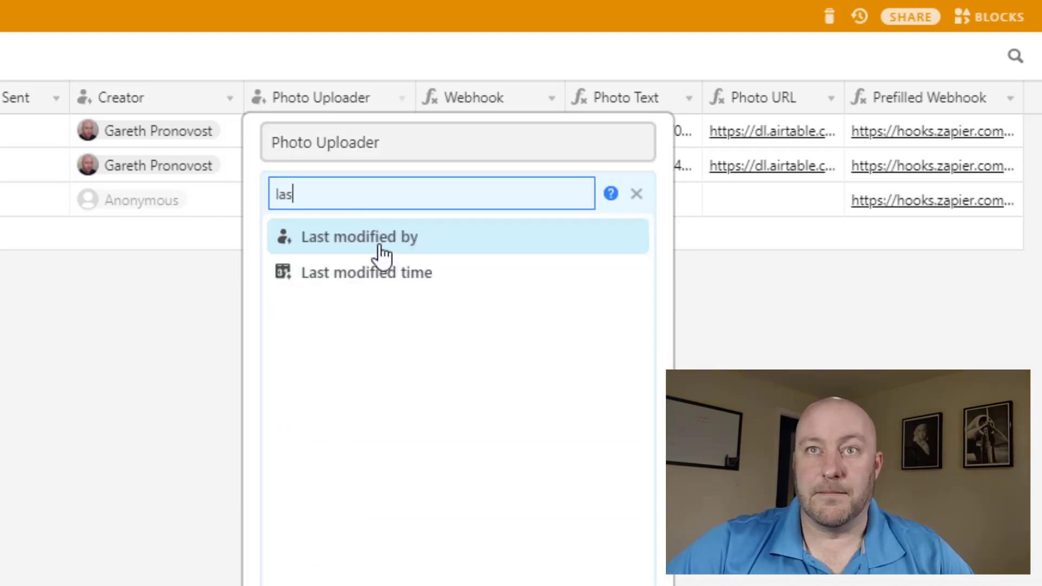
pyautogui.moveTo(367, 282)
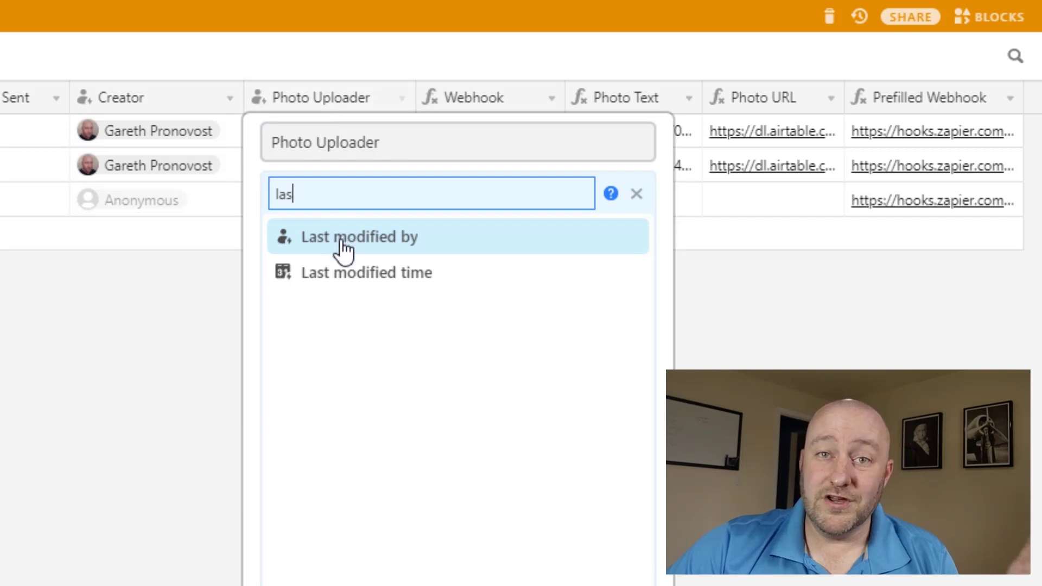
pyautogui.moveTo(343, 248)
pyautogui.click(341, 76)
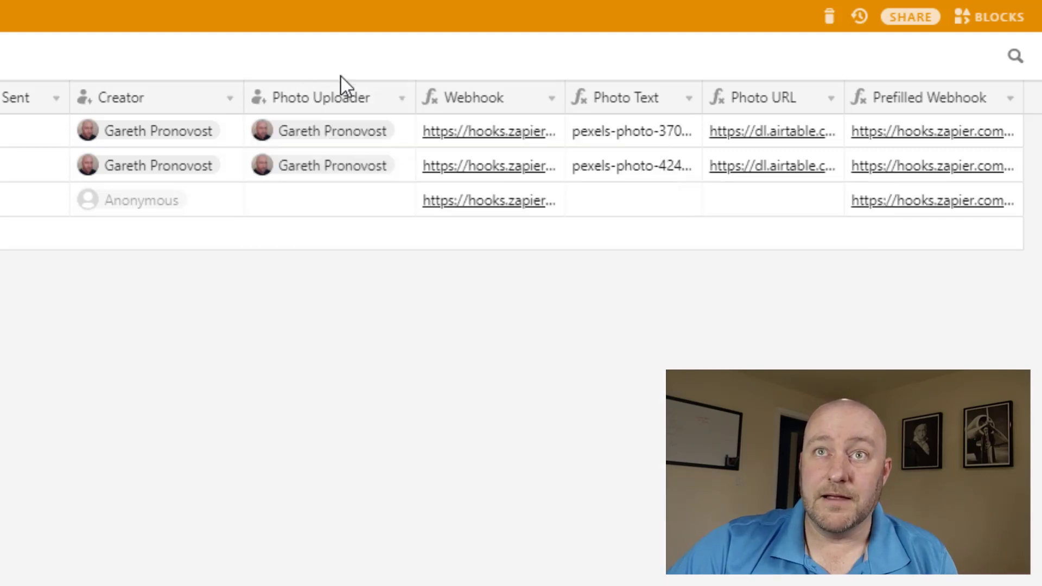
pyautogui.doubleClick(339, 106)
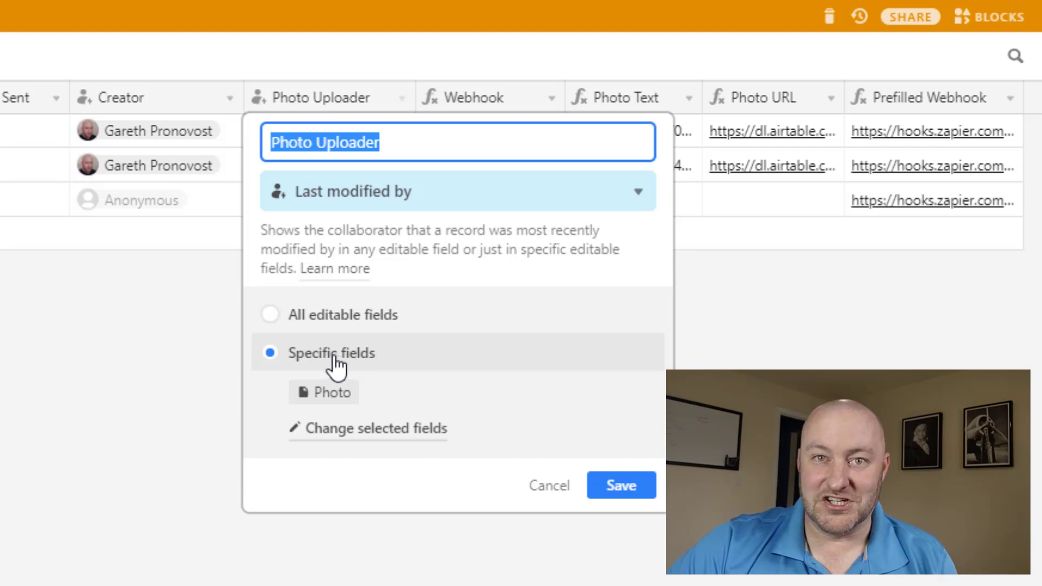
pyautogui.click(22, 380)
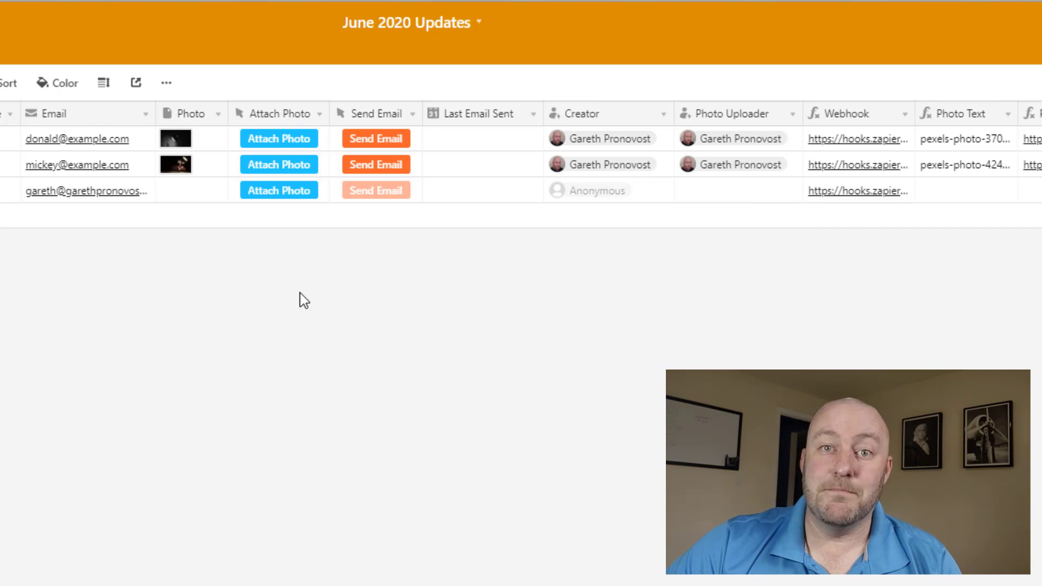
# Make Attach Photo a solid cyan button labelled 'Attach Photo' running 'Attach stock photos with Pexels', and save.
pyautogui.click(280, 115)
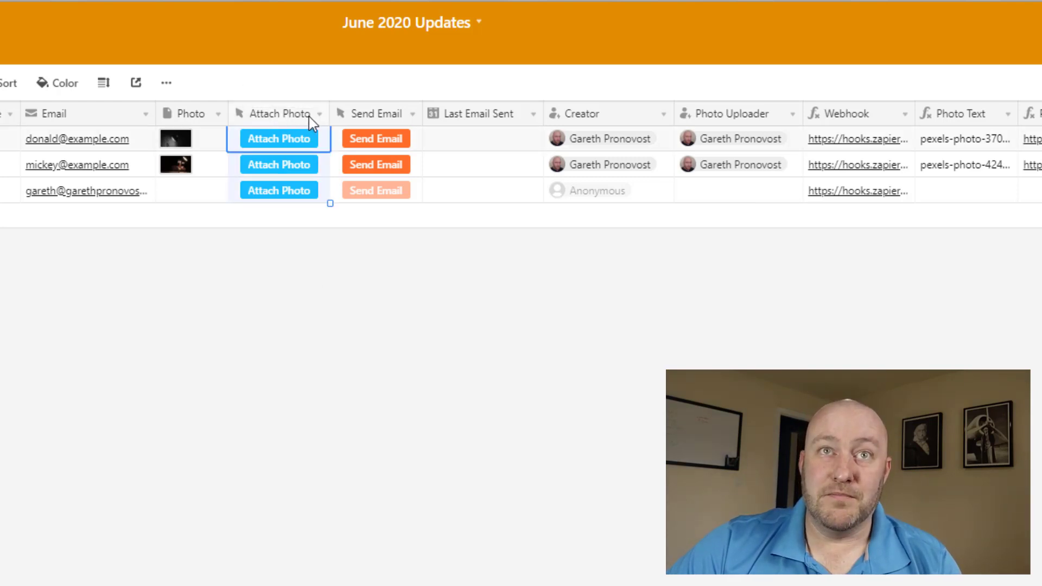
pyautogui.doubleClick(307, 118)
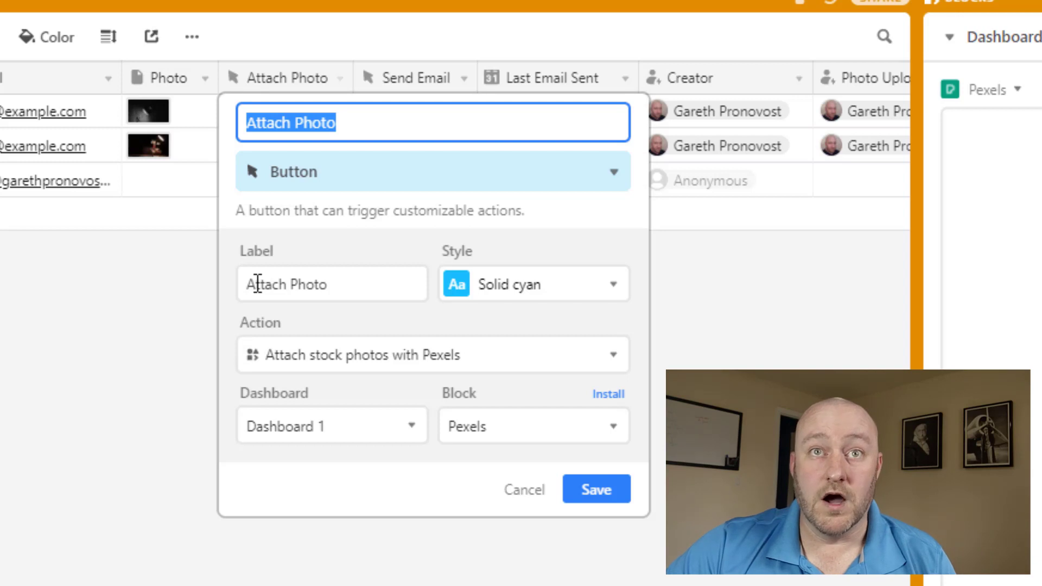
pyautogui.click(530, 294)
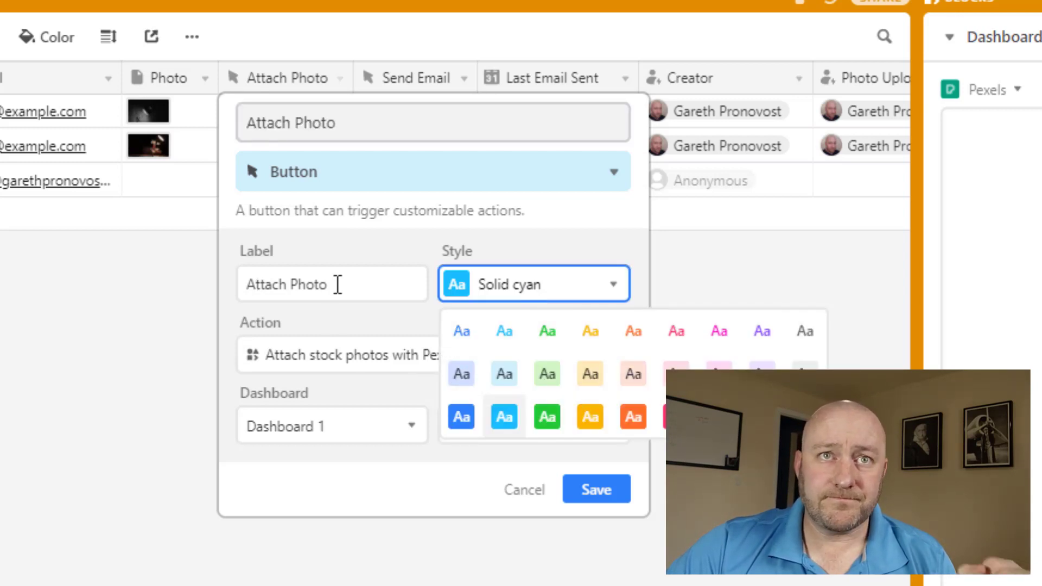
pyautogui.tripleClick(278, 284)
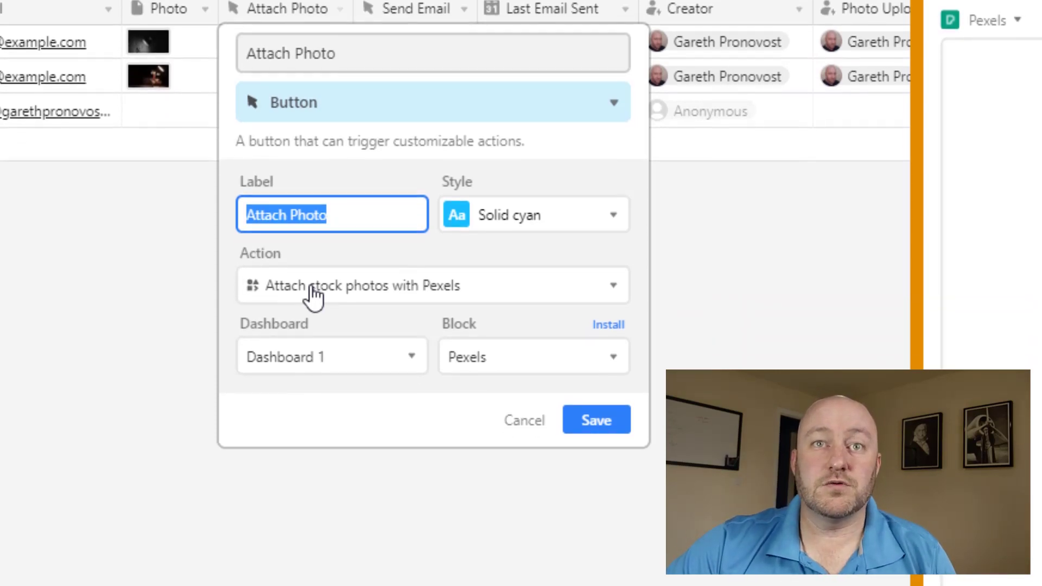
pyautogui.click(315, 367)
pyautogui.click(315, 182)
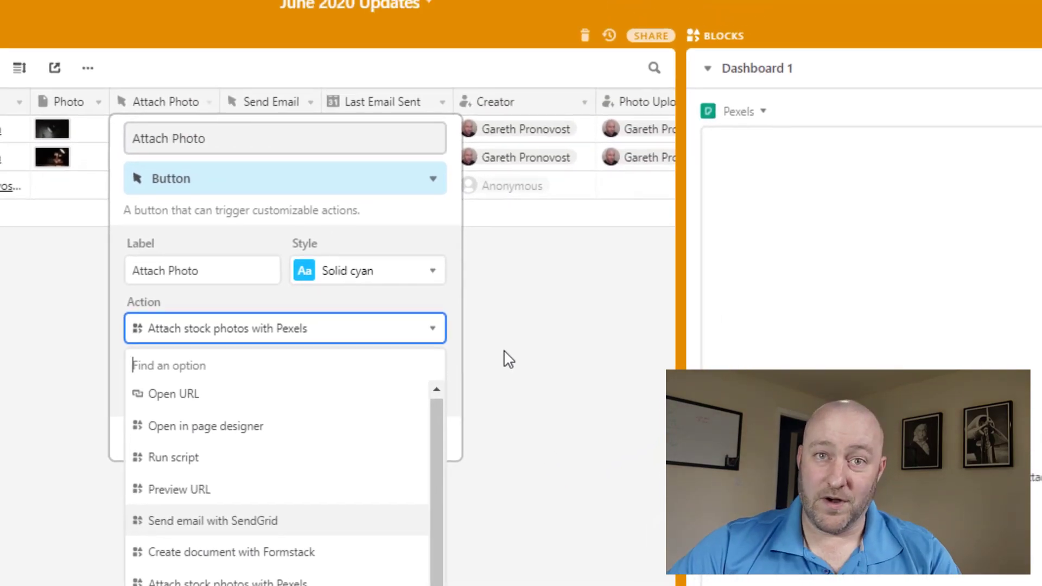
pyautogui.click(509, 360)
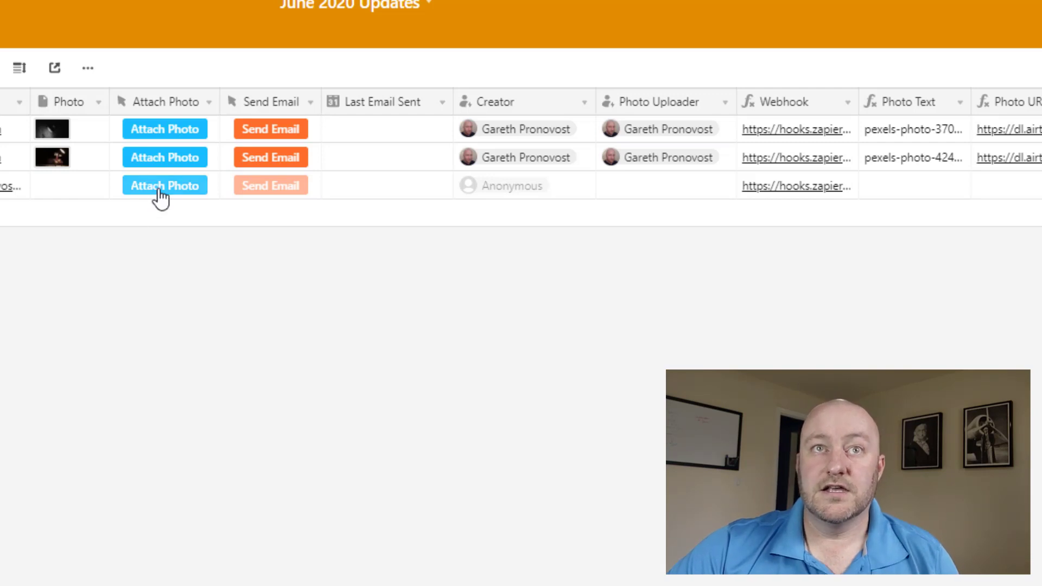
# Search Pexels for 'math', attach the abacus photo to record 3, and check its Photo cell.
pyautogui.click(161, 185)
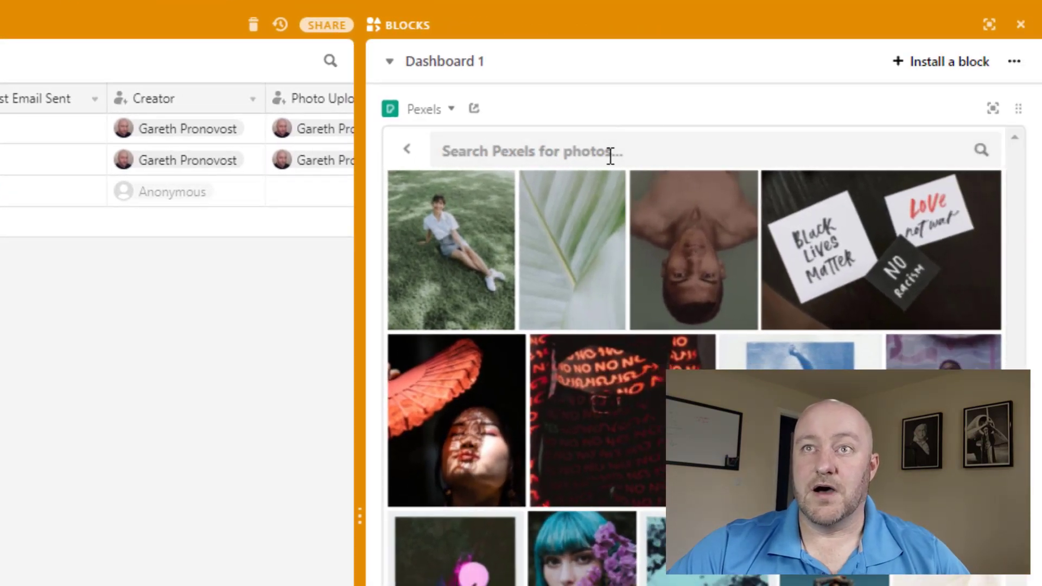
pyautogui.click(610, 152)
pyautogui.write('math')
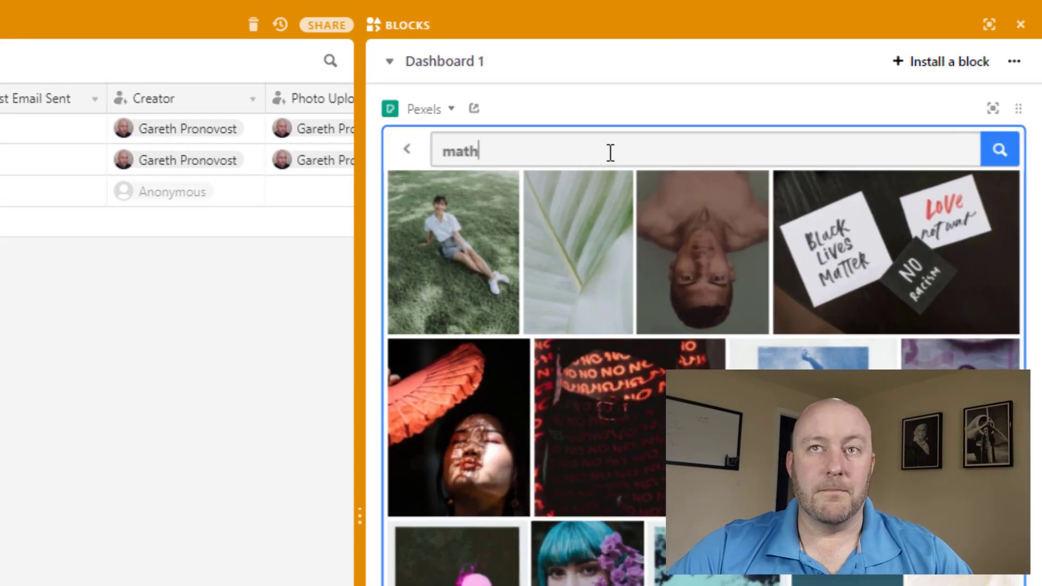
pyautogui.press('Return')
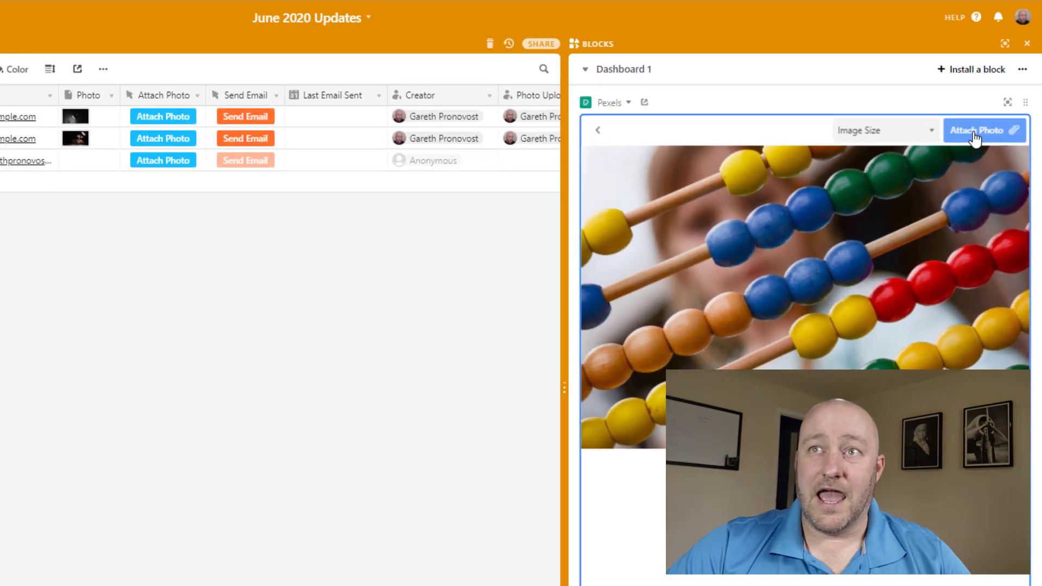
pyautogui.click(975, 136)
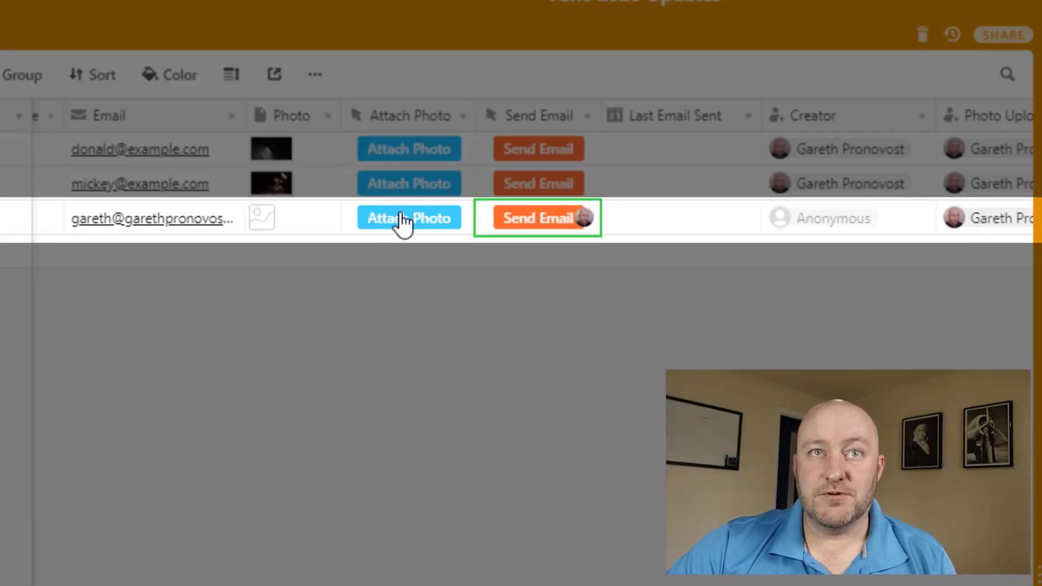
pyautogui.click(300, 225)
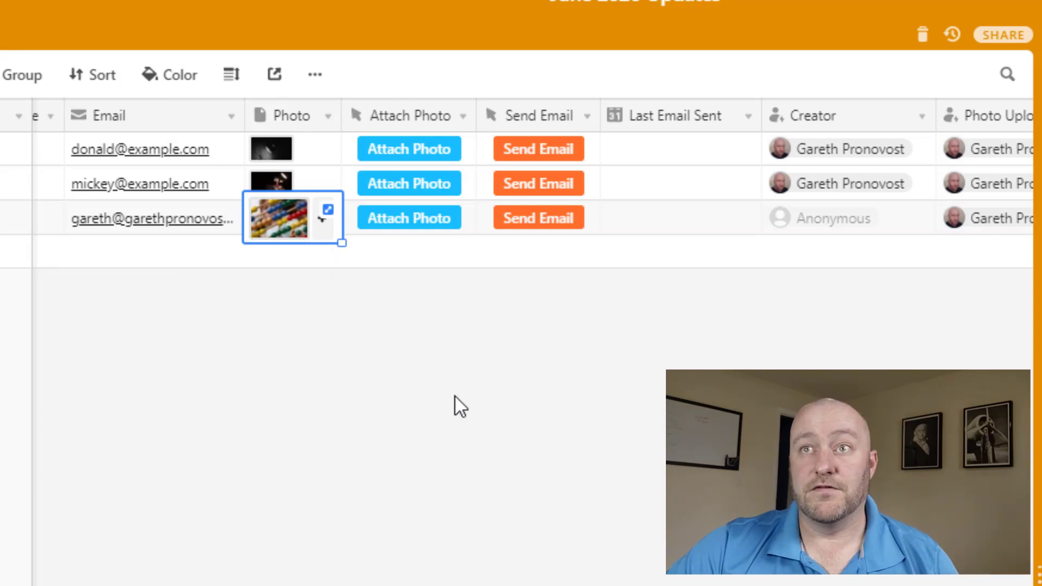
pyautogui.click(443, 444)
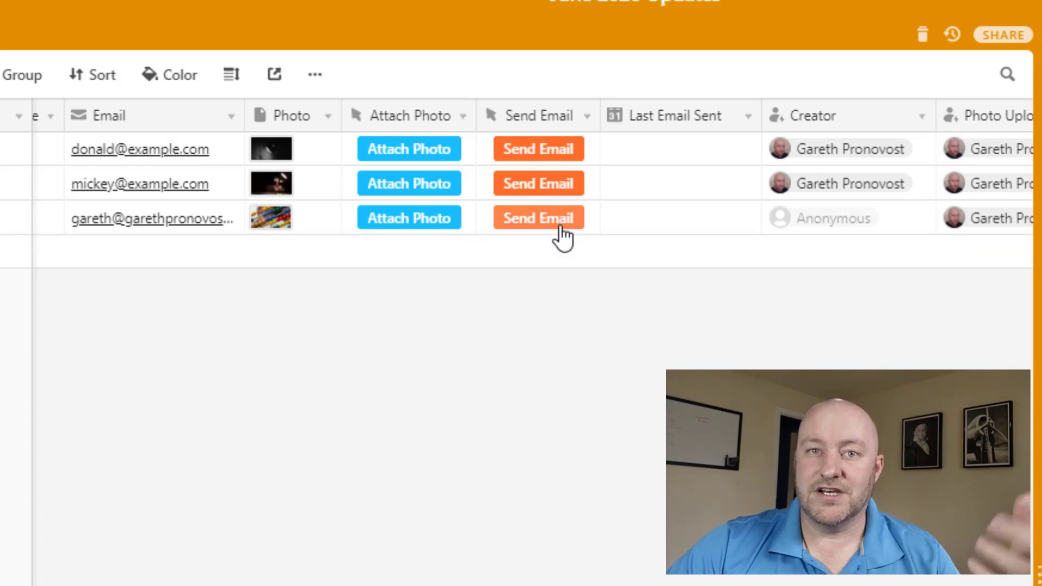
pyautogui.click(561, 117)
pyautogui.doubleClick(560, 115)
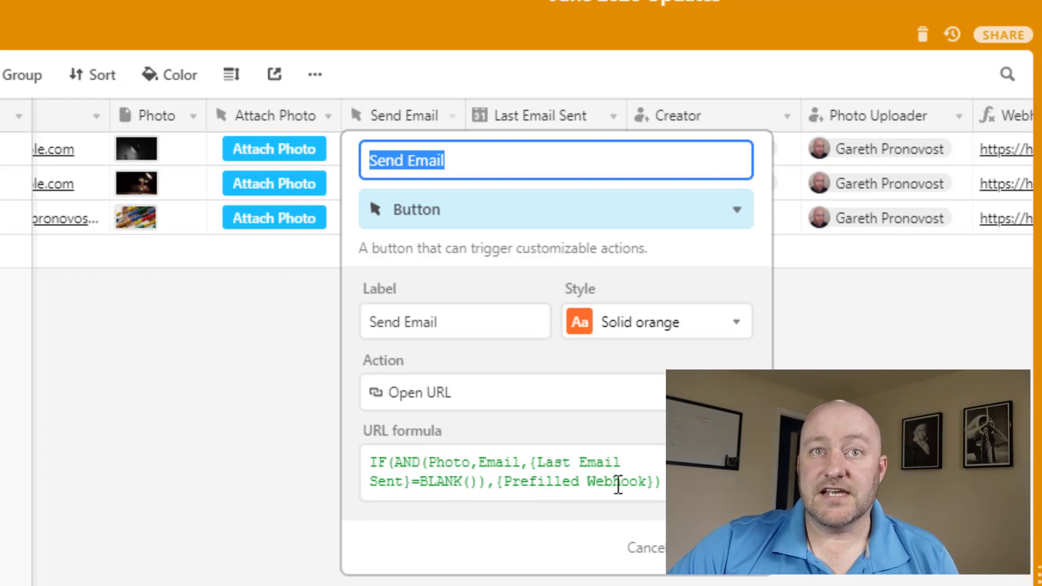
pyautogui.click(644, 549)
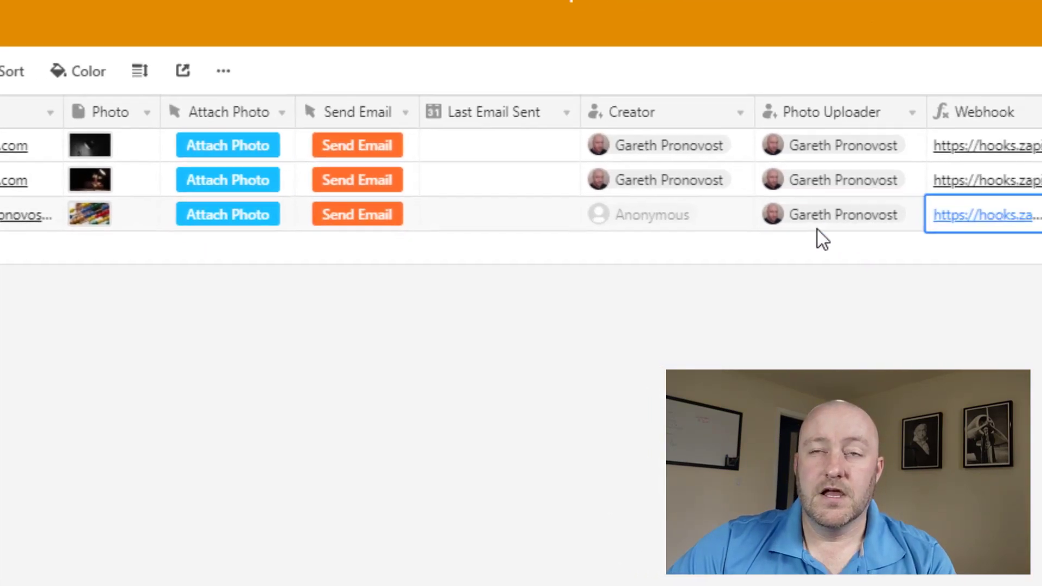
# Inspect the Webhook field's formula, then close its settings.
pyautogui.press('Right')
pyautogui.press('Right')
pyautogui.press('Right')
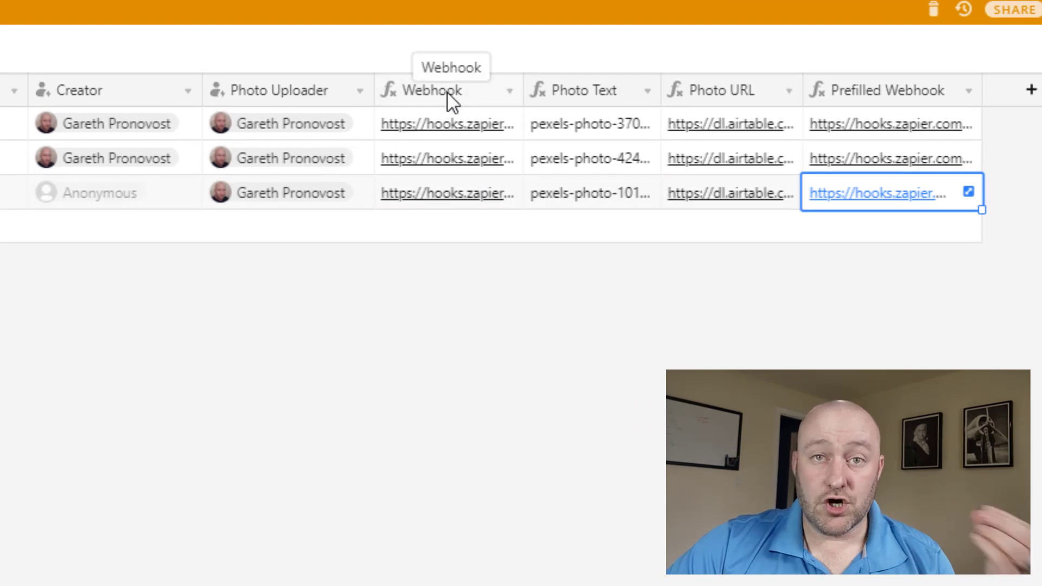
pyautogui.doubleClick(448, 94)
pyautogui.click(433, 320)
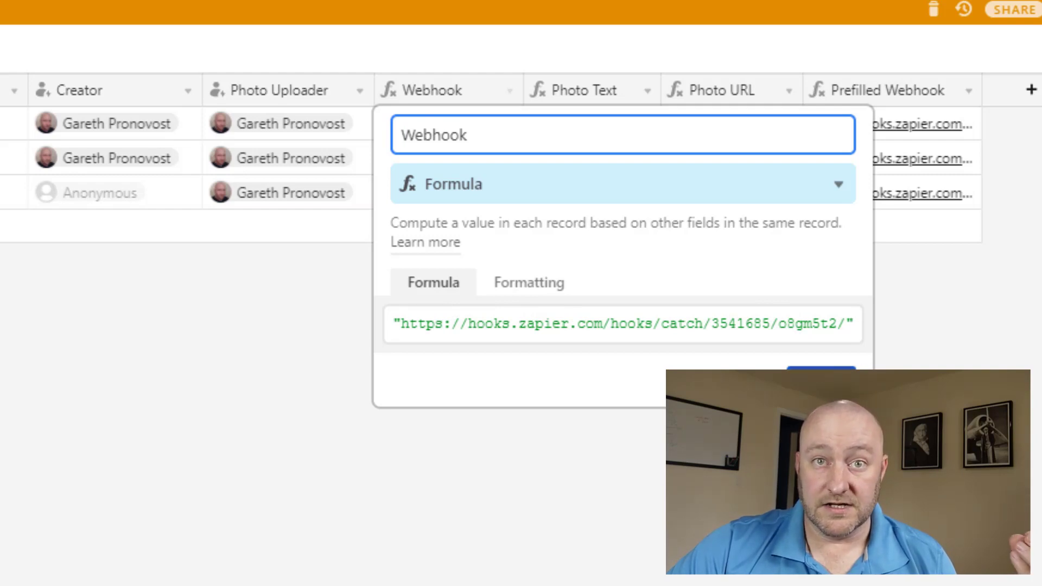
pyautogui.press('Escape')
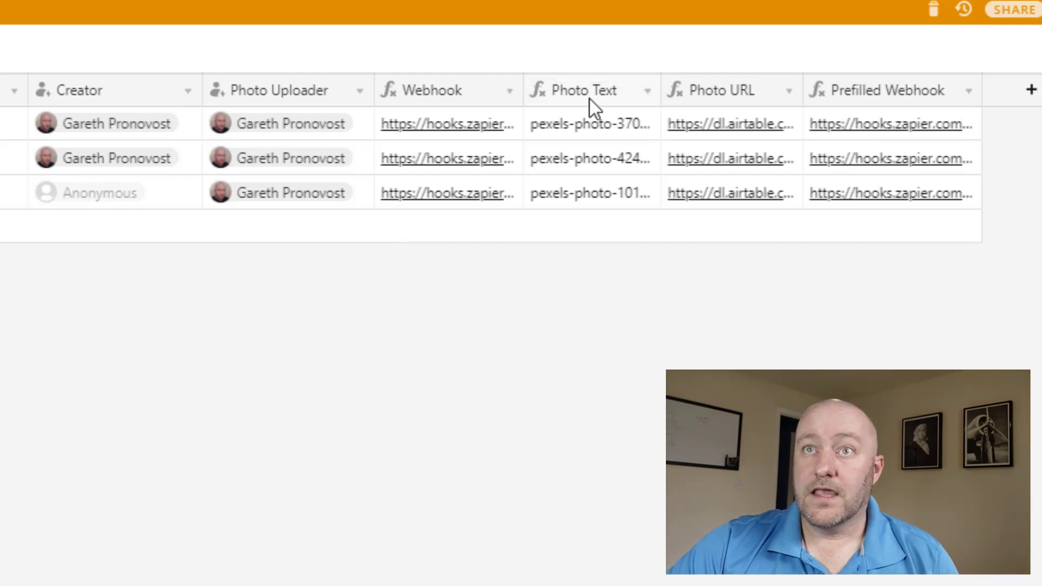
# Review the Photo Text formula and values in a widened column, then open Photo URL's formula.
pyautogui.doubleClick(588, 90)
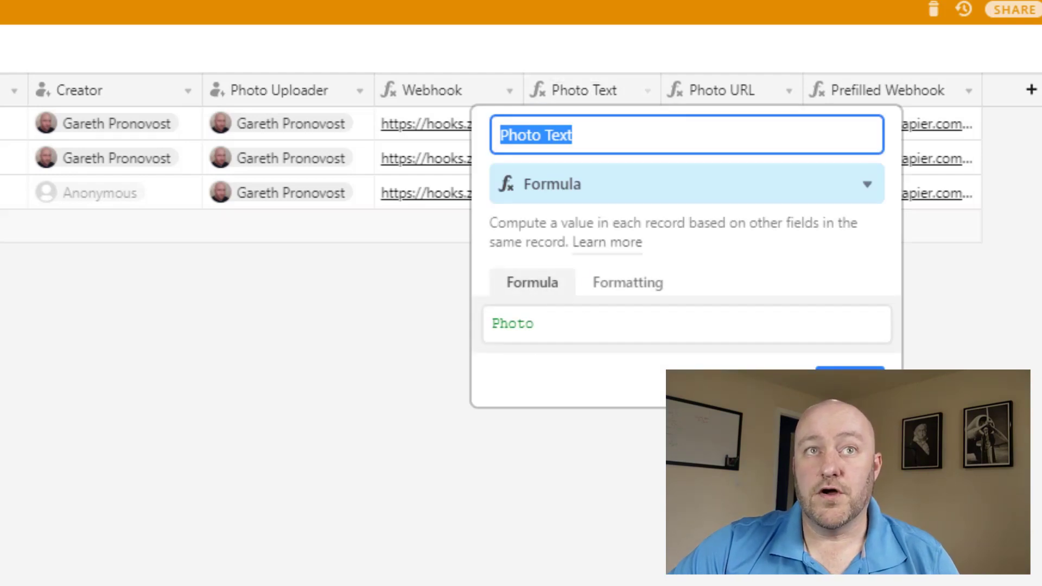
pyautogui.press('Return')
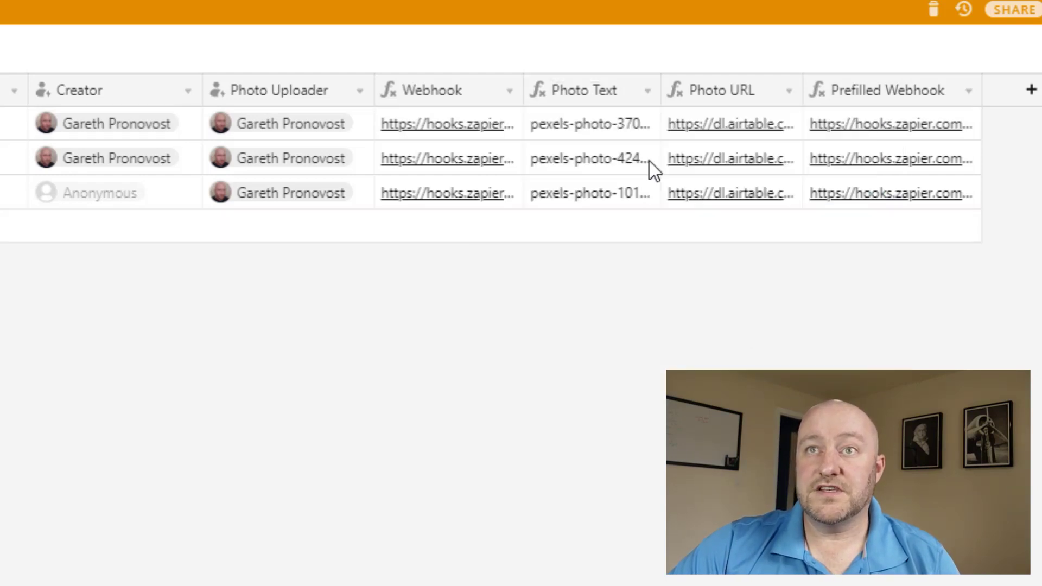
pyautogui.moveTo(658, 91); pyautogui.dragTo(1040, 92)
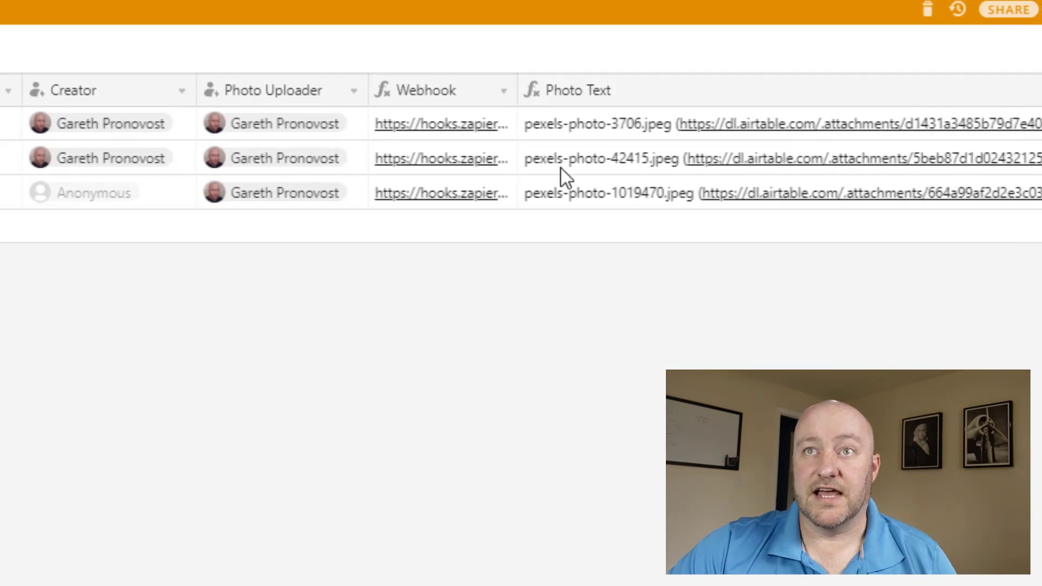
pyautogui.hscroll(8, 521, 152)
pyautogui.moveTo(654, 88); pyautogui.dragTo(1007, 89)
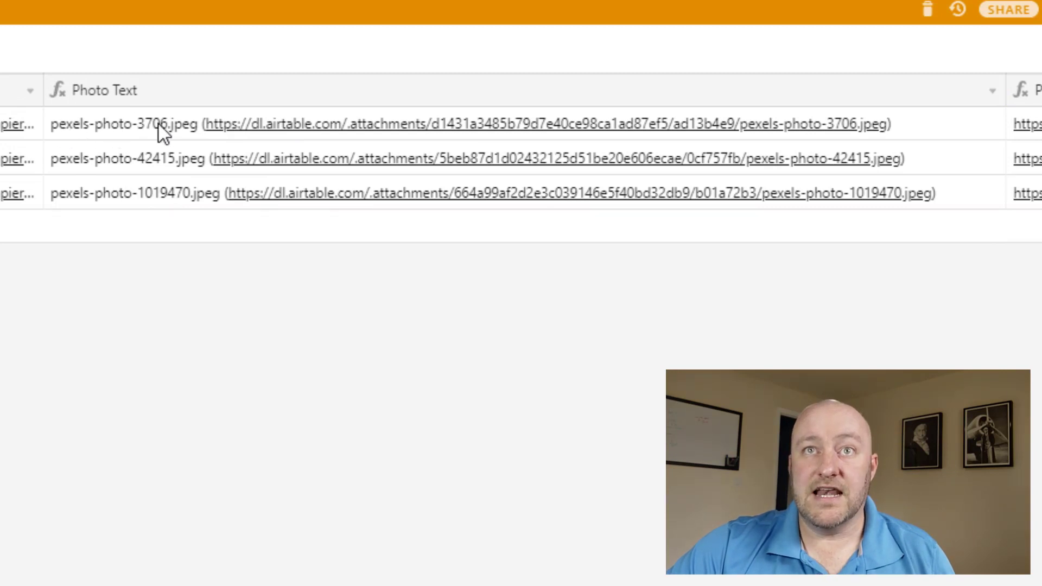
pyautogui.click(477, 133)
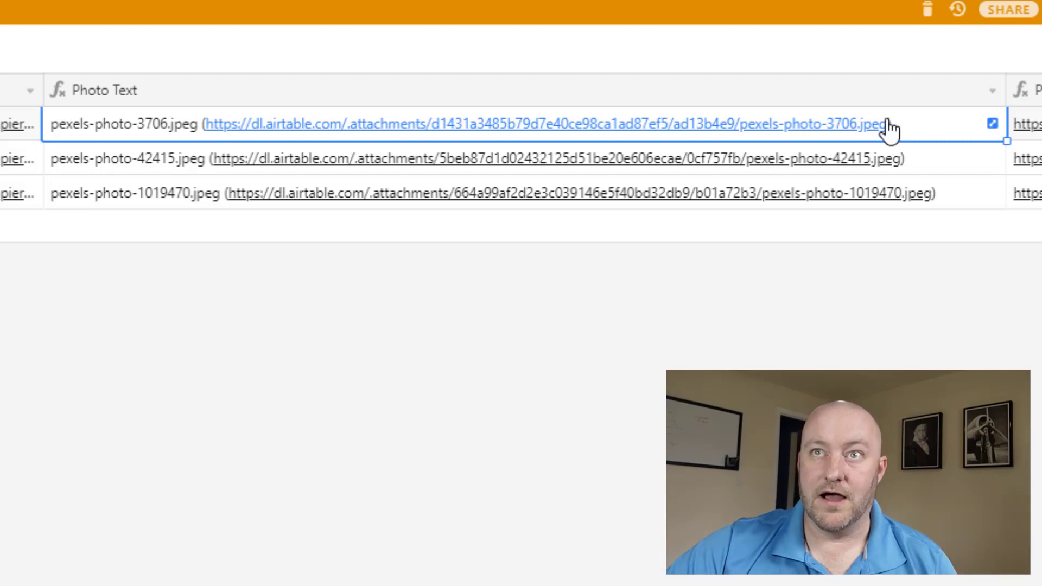
pyautogui.moveTo(1005, 93); pyautogui.dragTo(263, 105)
pyautogui.doubleClick(714, 89)
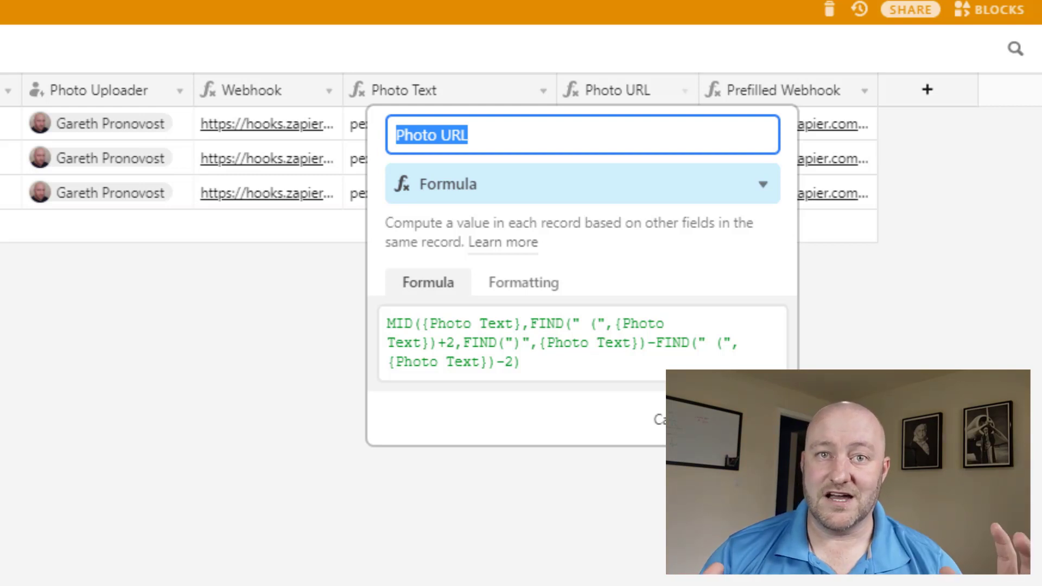
pyautogui.click(754, 419)
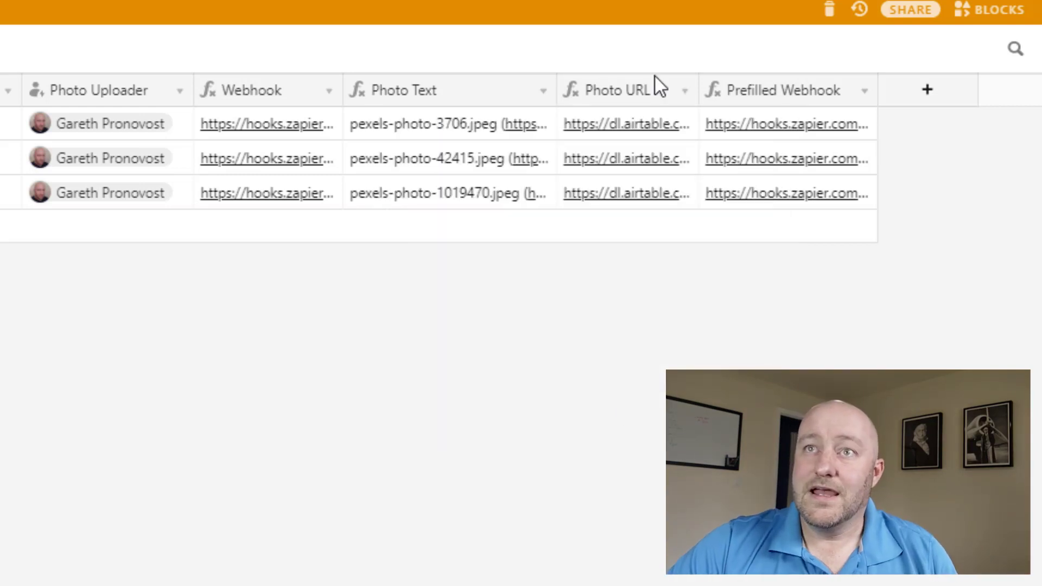
pyautogui.click(790, 98)
pyautogui.doubleClick(789, 98)
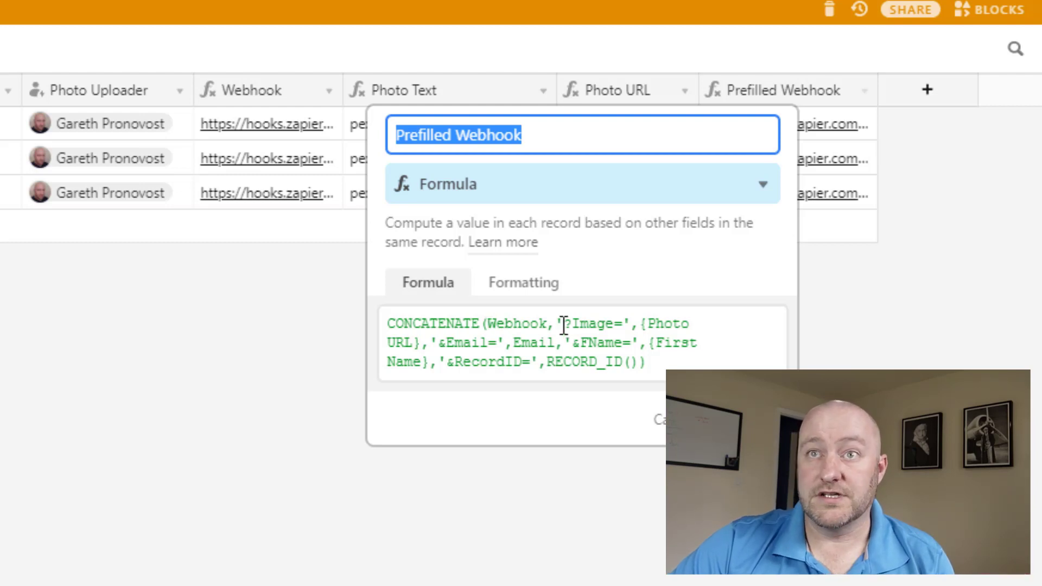
pyautogui.moveTo(564, 325); pyautogui.dragTo(623, 325)
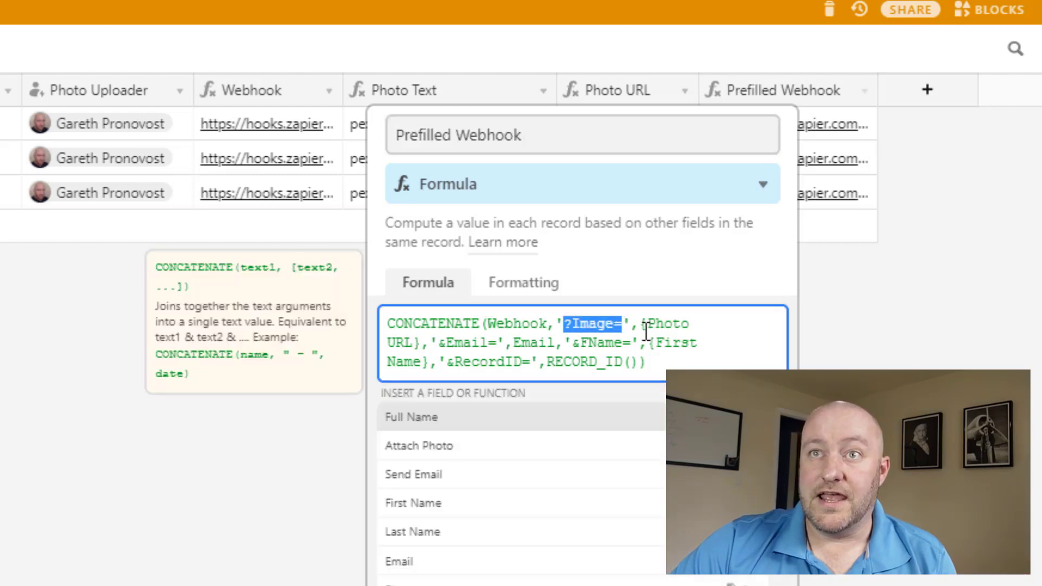
pyautogui.click(630, 324)
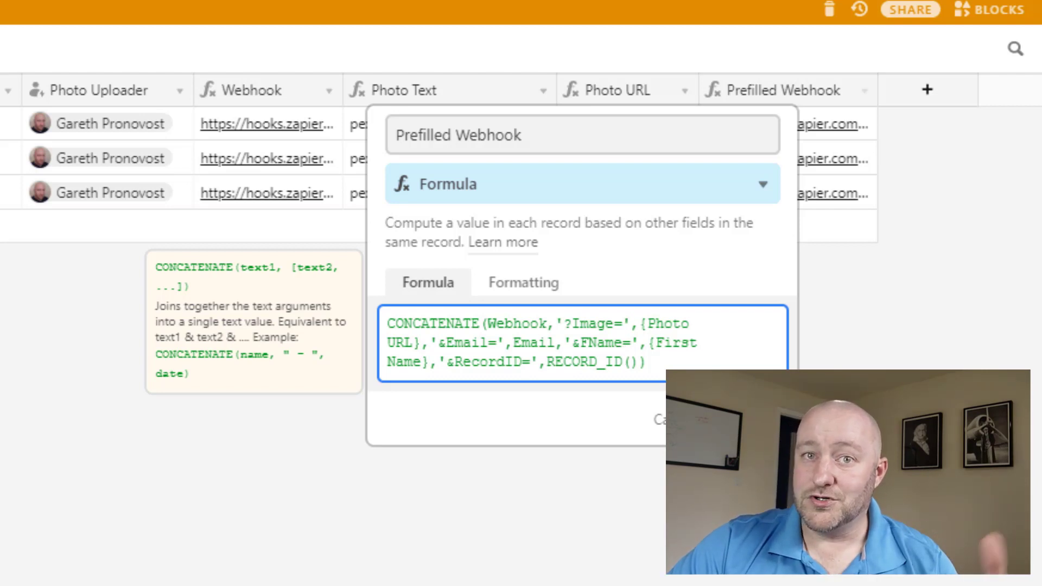
pyautogui.click(756, 419)
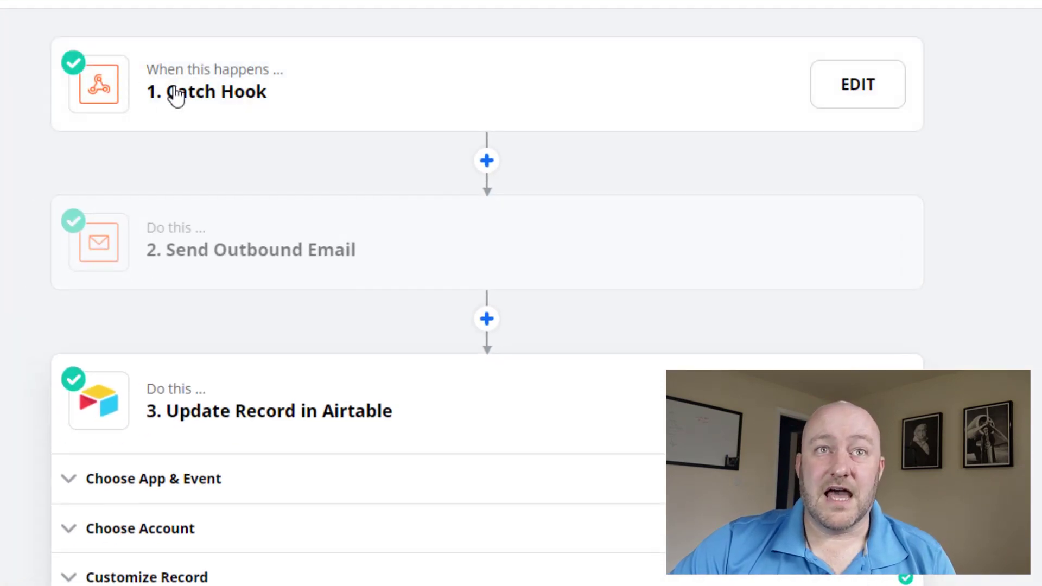
# Show the Catch Hook's webhook URL and app/event settings, glance at the email step, then reopen Catch Hook.
pyautogui.click(177, 95)
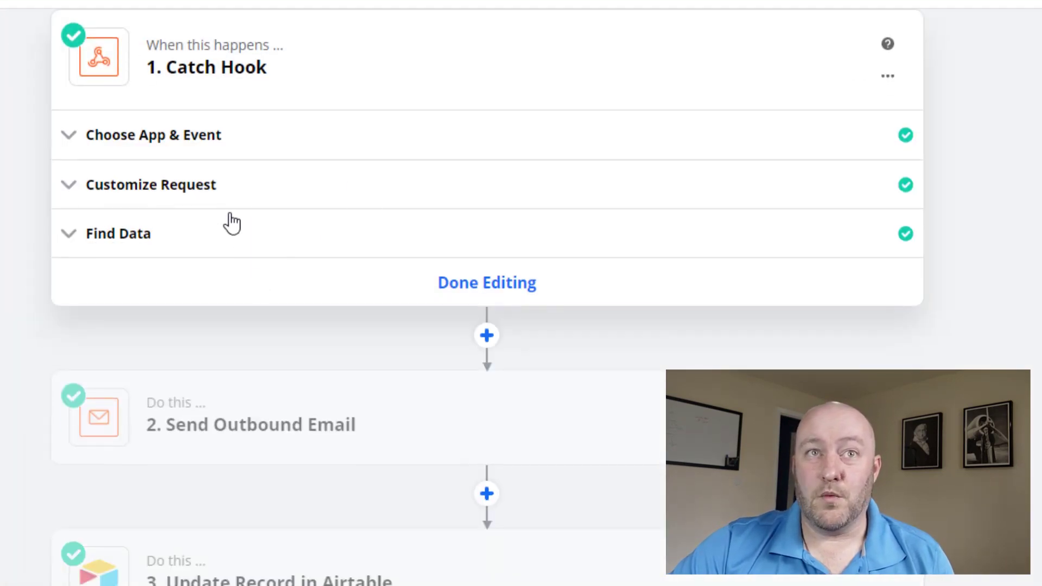
pyautogui.click(211, 188)
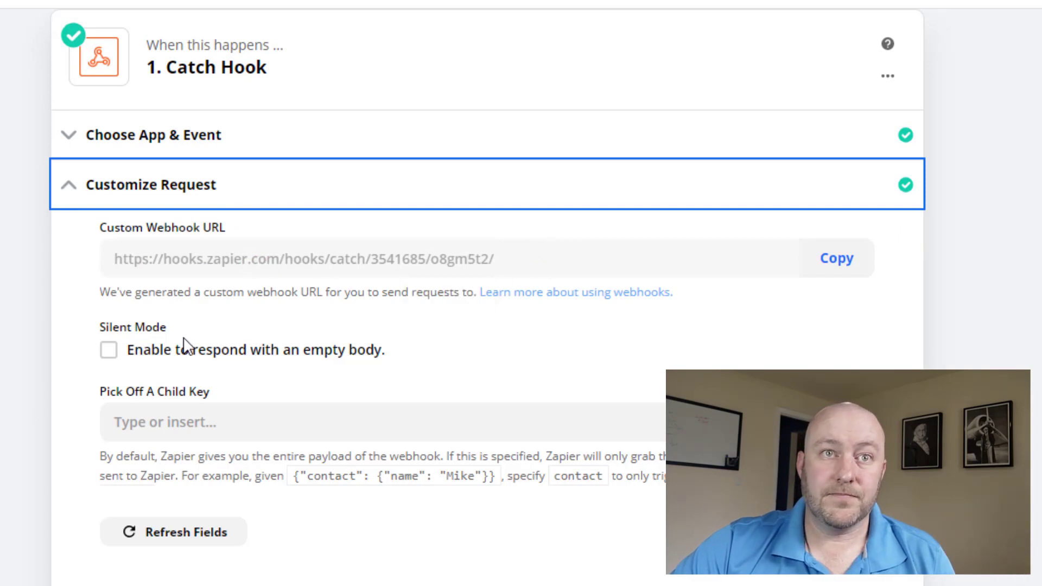
pyautogui.click(128, 140)
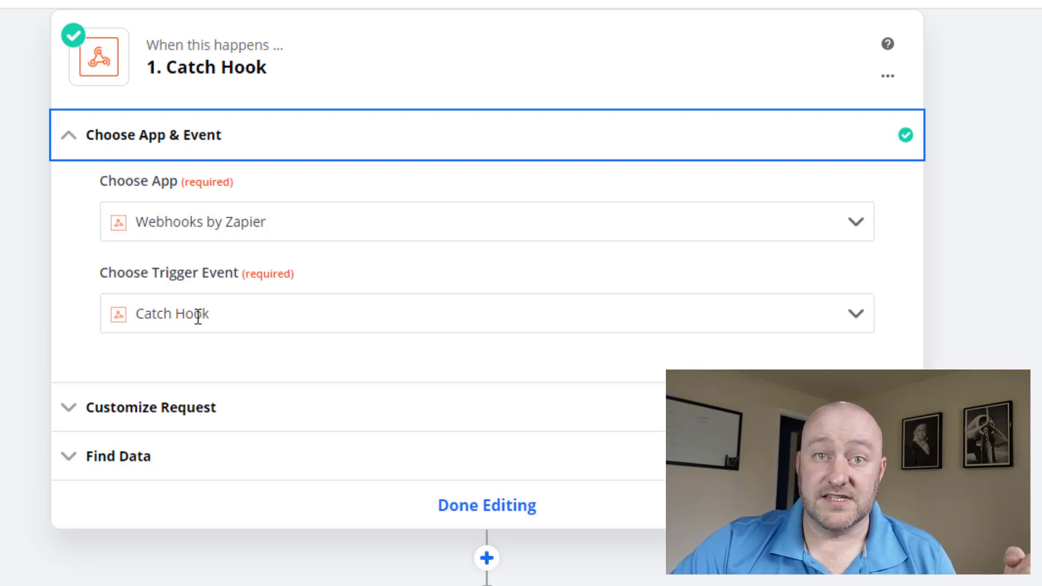
pyautogui.scroll(-3, 78, 456)
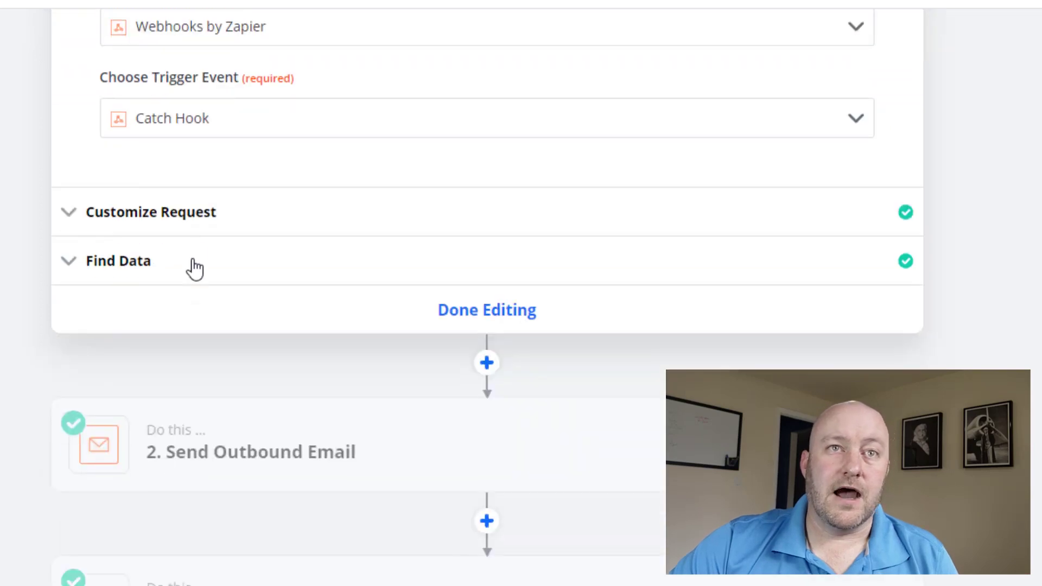
pyautogui.click(204, 454)
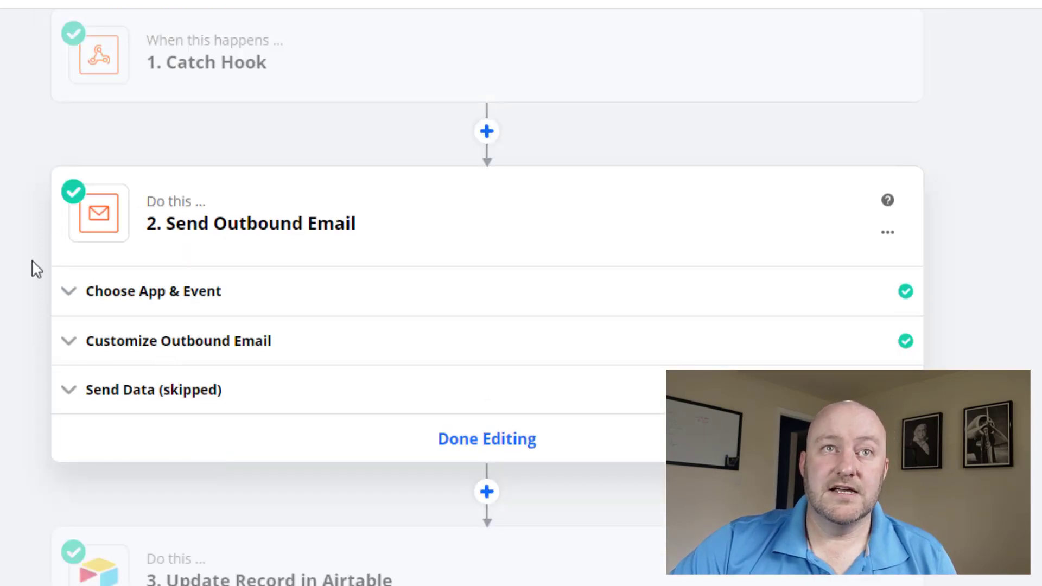
pyautogui.click(137, 82)
# Display the Catch Hook's found test request and highlight its image URL, email and record ID values.
pyautogui.click(175, 239)
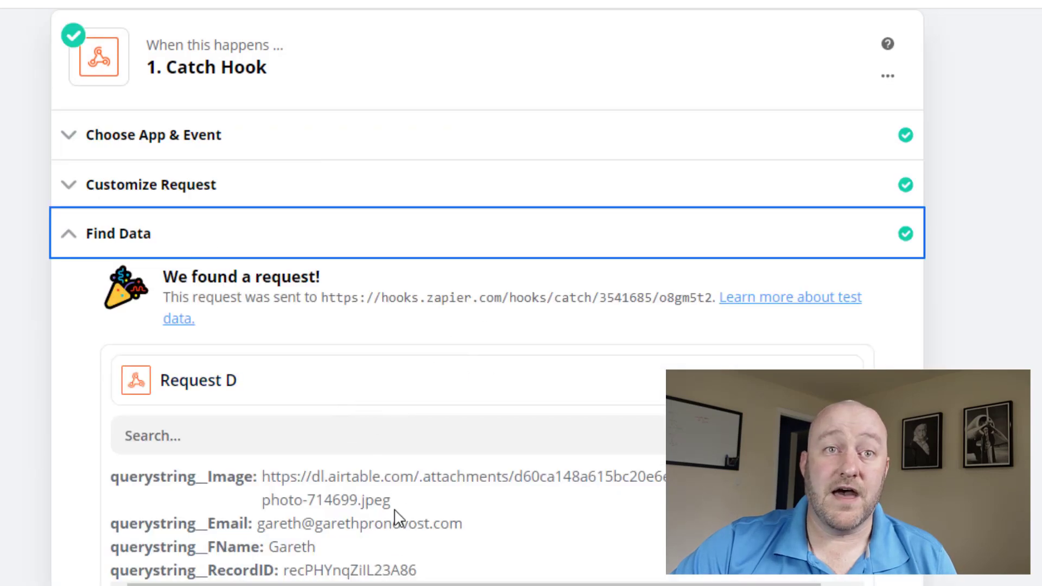
pyautogui.scroll(-2, 396, 517)
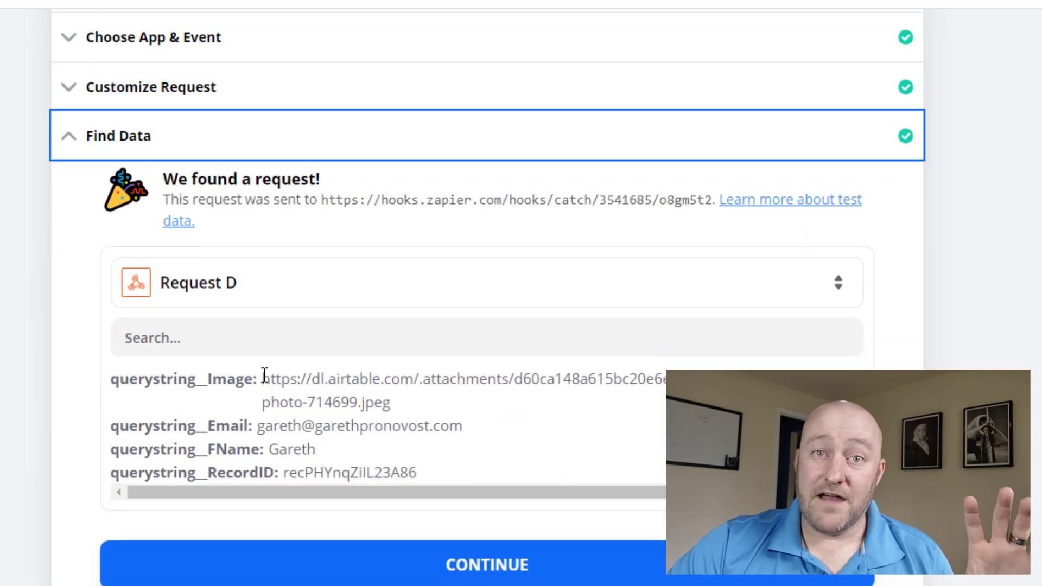
pyautogui.moveTo(264, 375); pyautogui.dragTo(400, 409)
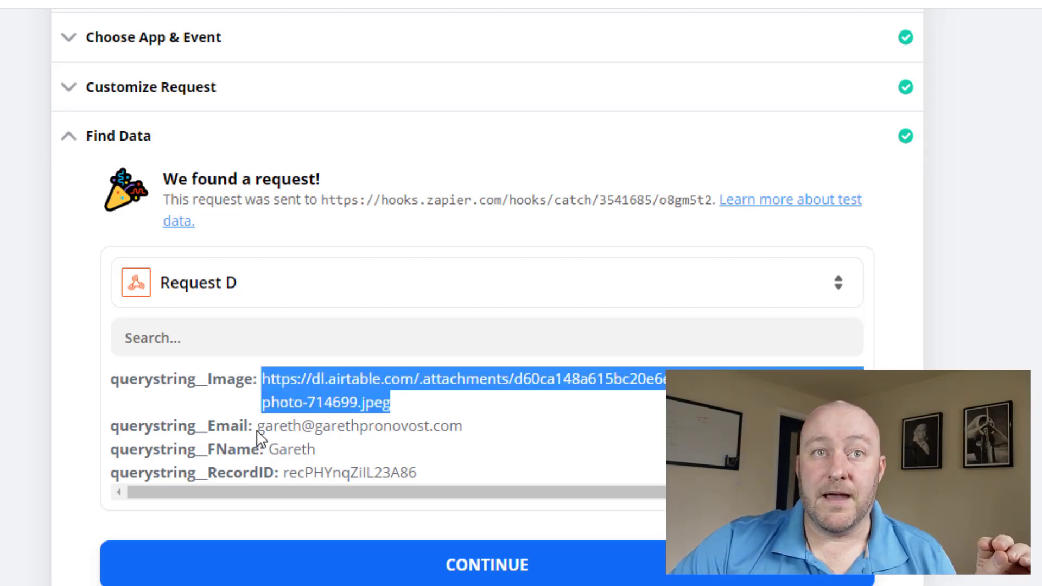
pyautogui.moveTo(265, 426); pyautogui.dragTo(471, 428)
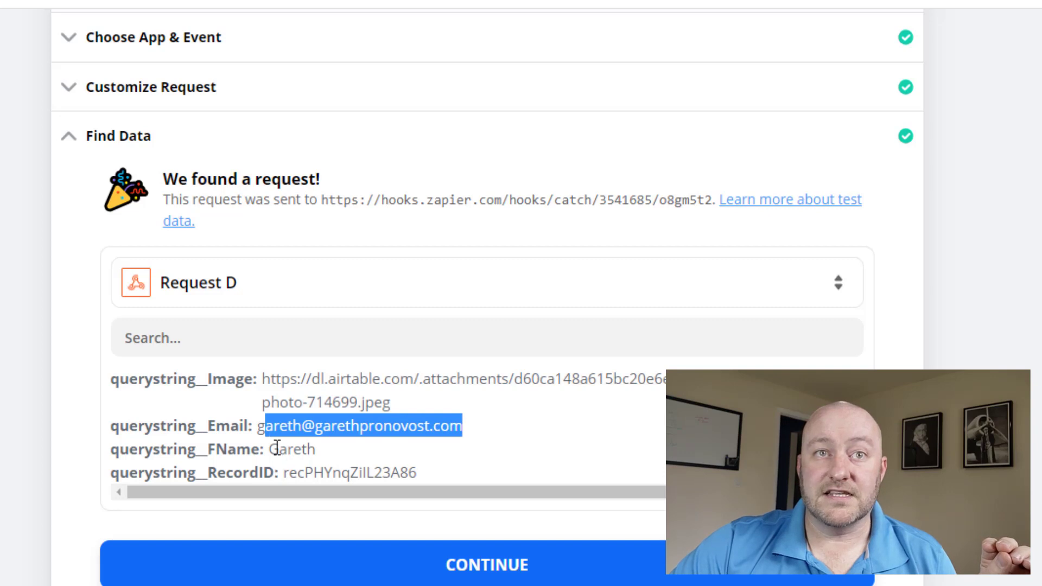
pyautogui.moveTo(270, 449); pyautogui.dragTo(429, 483)
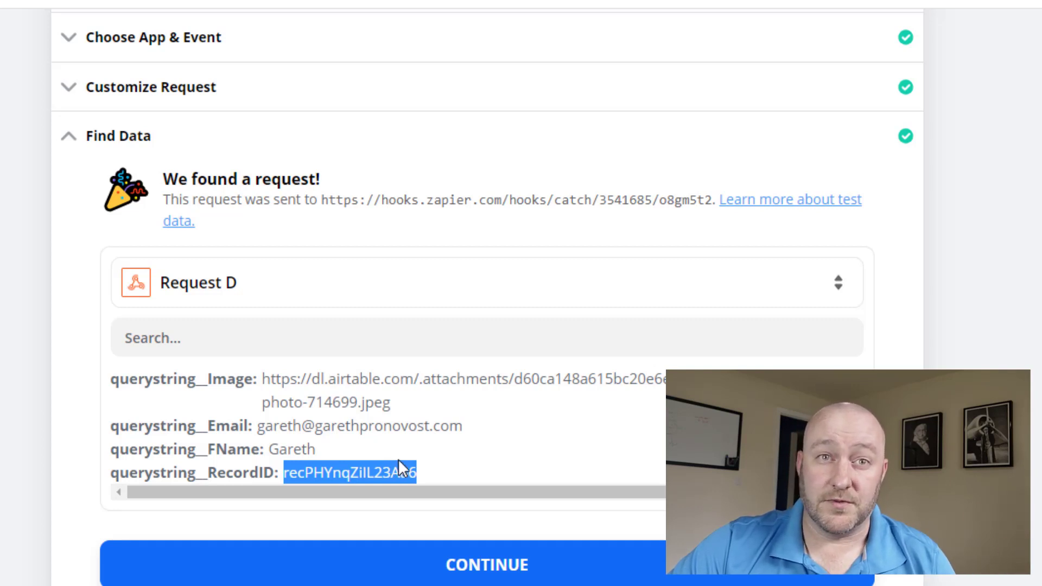
pyautogui.scroll(-4, 24, 403)
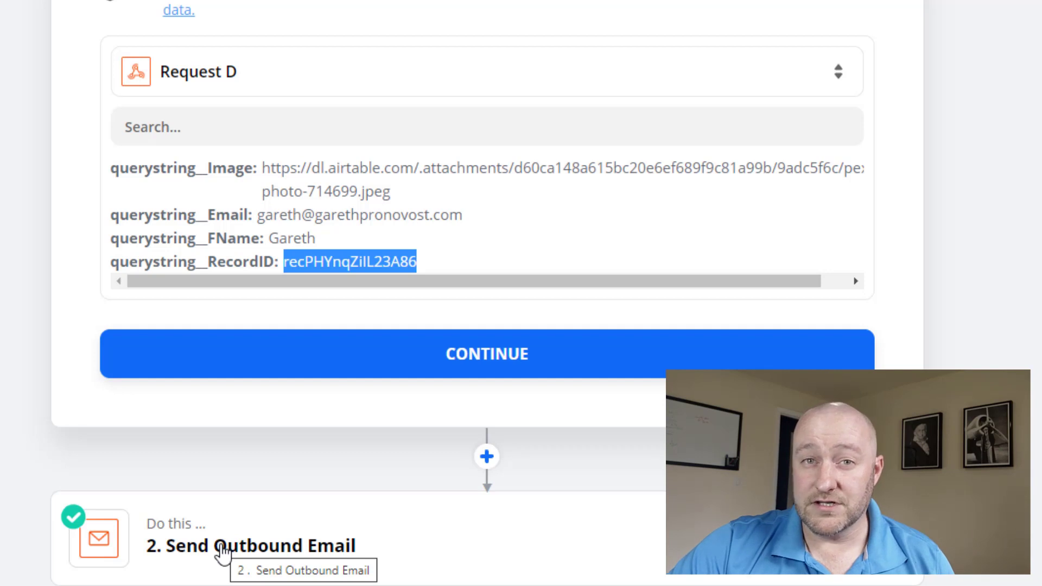
# Expand Send Outbound Email's settings and scroll through its To, Subject, Body and Attachment mappings.
pyautogui.click(222, 551)
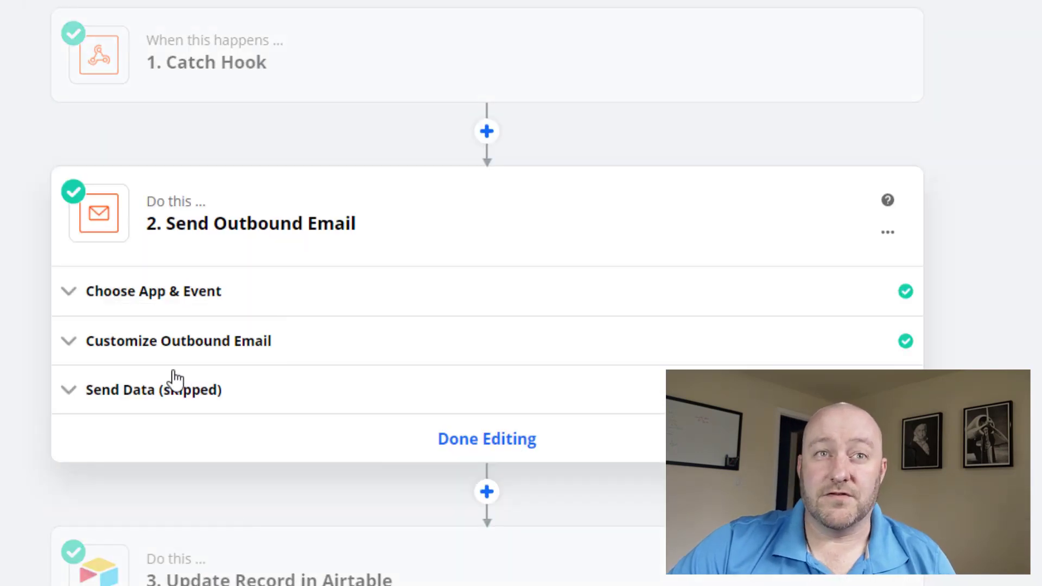
pyautogui.click(158, 354)
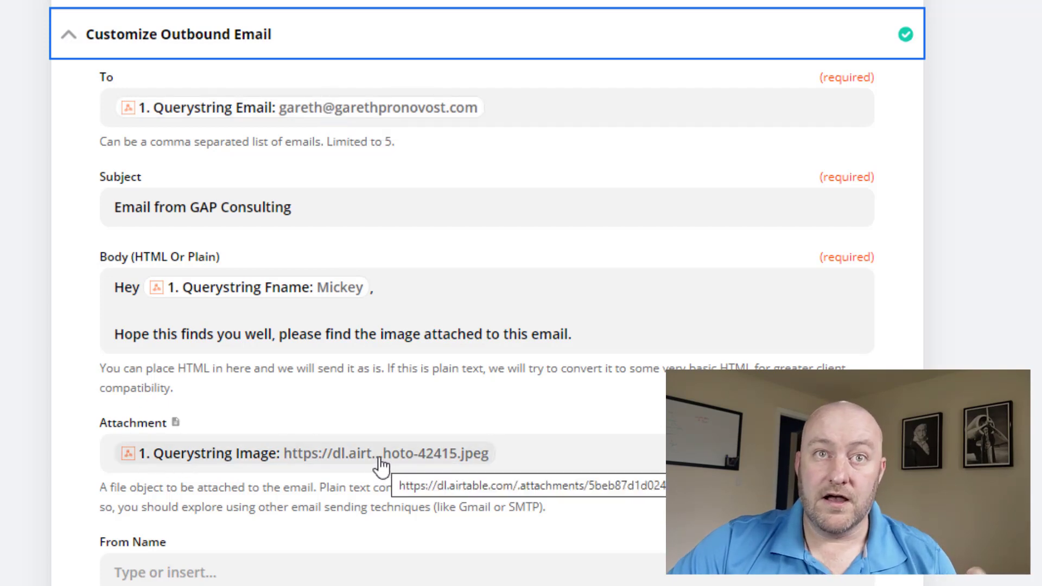
pyautogui.scroll(-9, 380, 464)
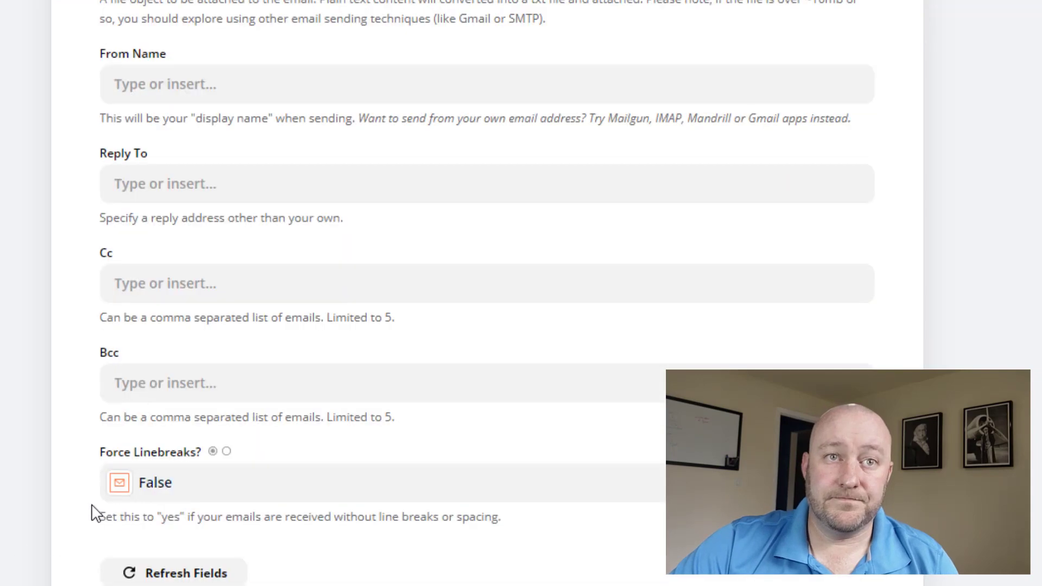
pyautogui.scroll(-6, 152, 543)
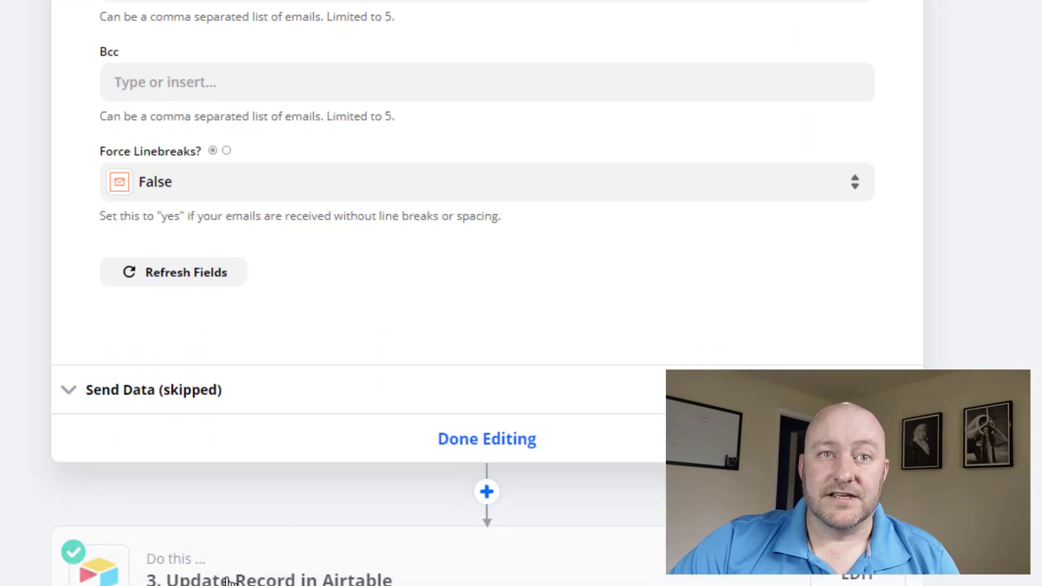
# Inspect the Update Record in Airtable step's mapping of Last Email Sent to Zap Meta Human Now.
pyautogui.click(217, 577)
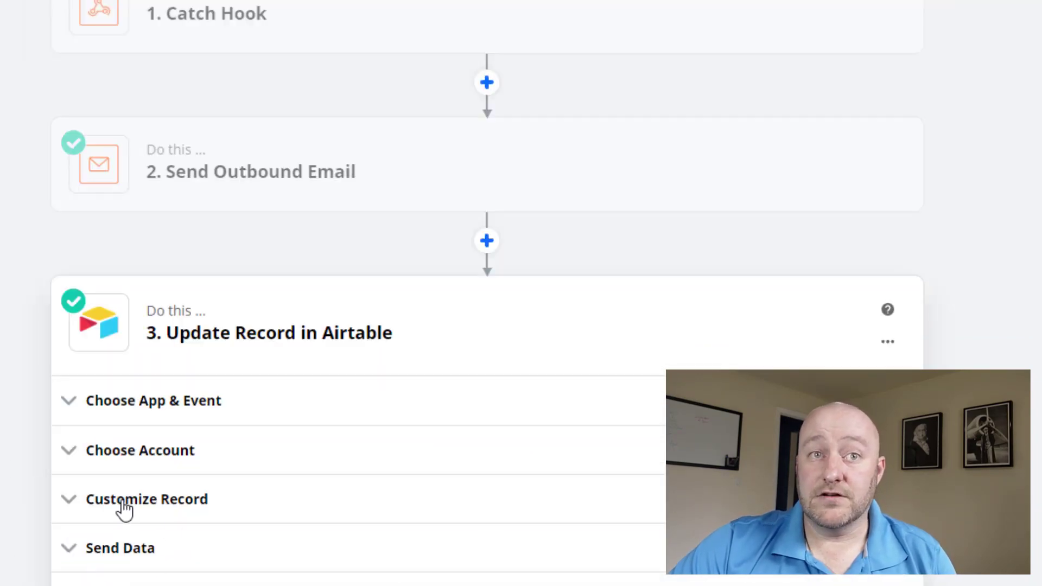
pyautogui.click(124, 510)
pyautogui.scroll(-10, 123, 507)
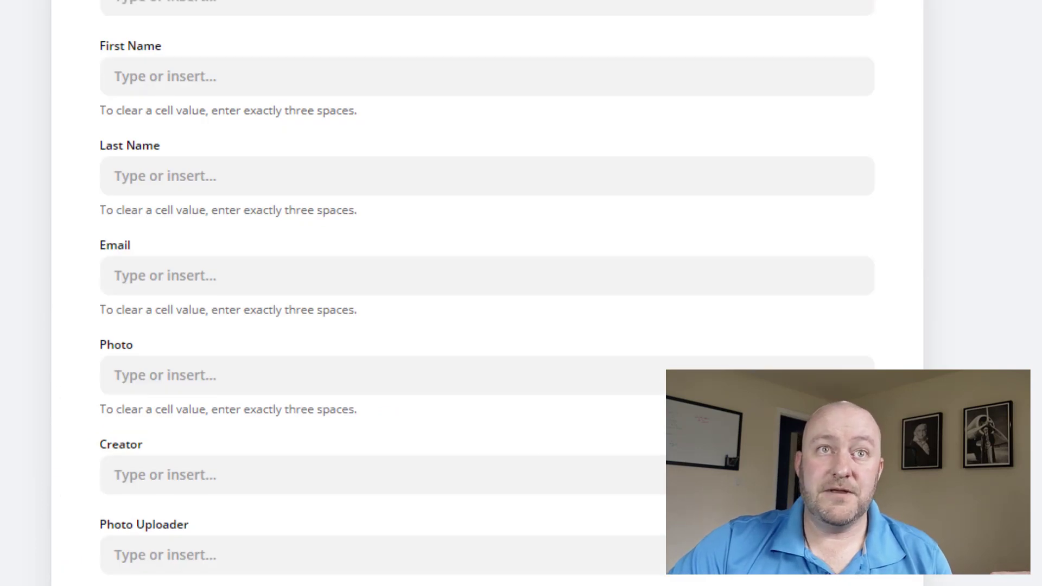
pyautogui.scroll(12, 213, 535)
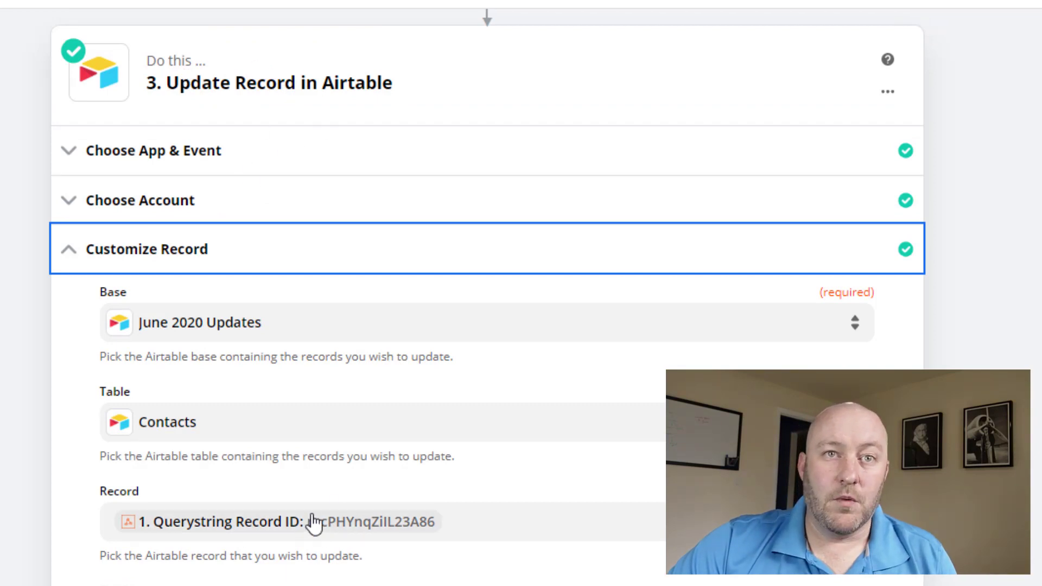
pyautogui.scroll(-20, 320, 524)
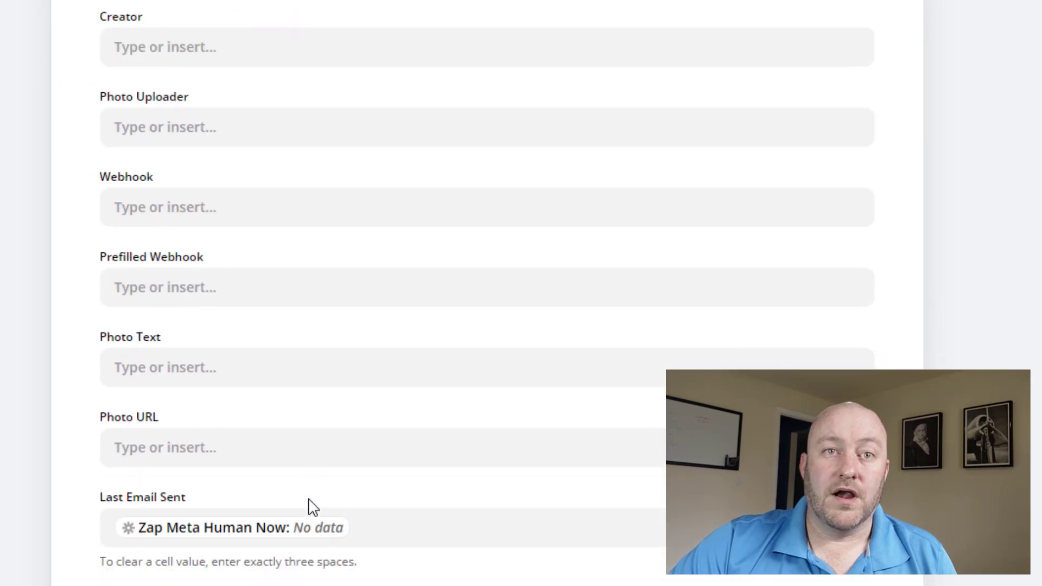
pyautogui.scroll(-1, 312, 507)
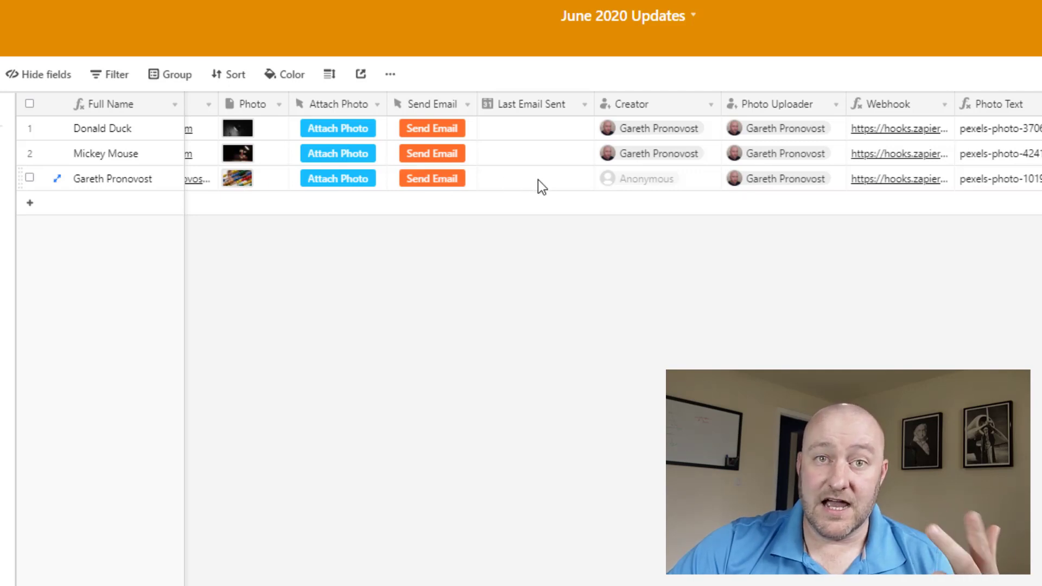
# Send the third contact's email and check its Last Email Sent reads 6/28/2020 4:32pm.
pyautogui.click(428, 185)
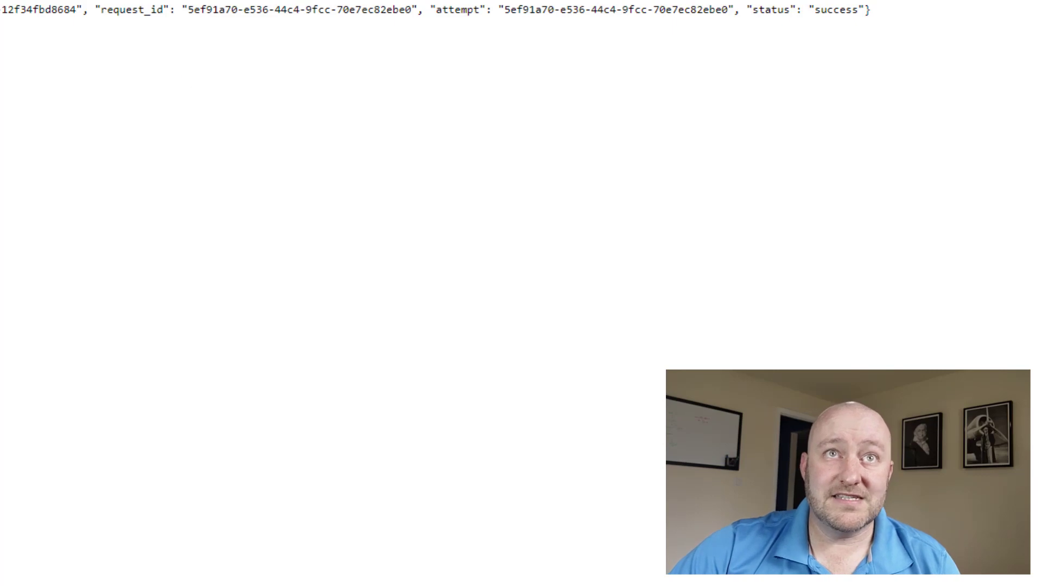
pyautogui.hotkey('ctrl', 'w')
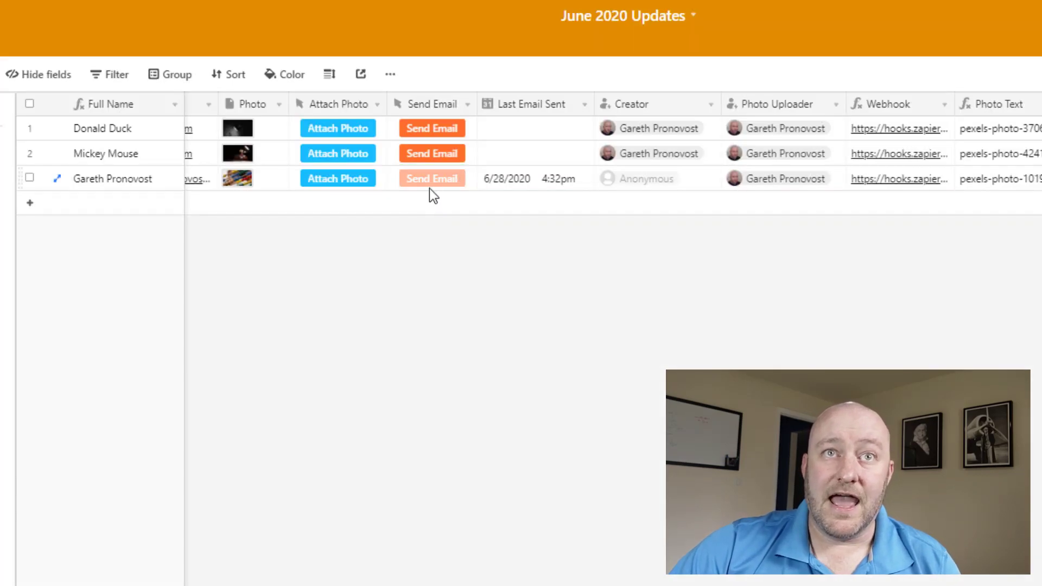
pyautogui.click(538, 189)
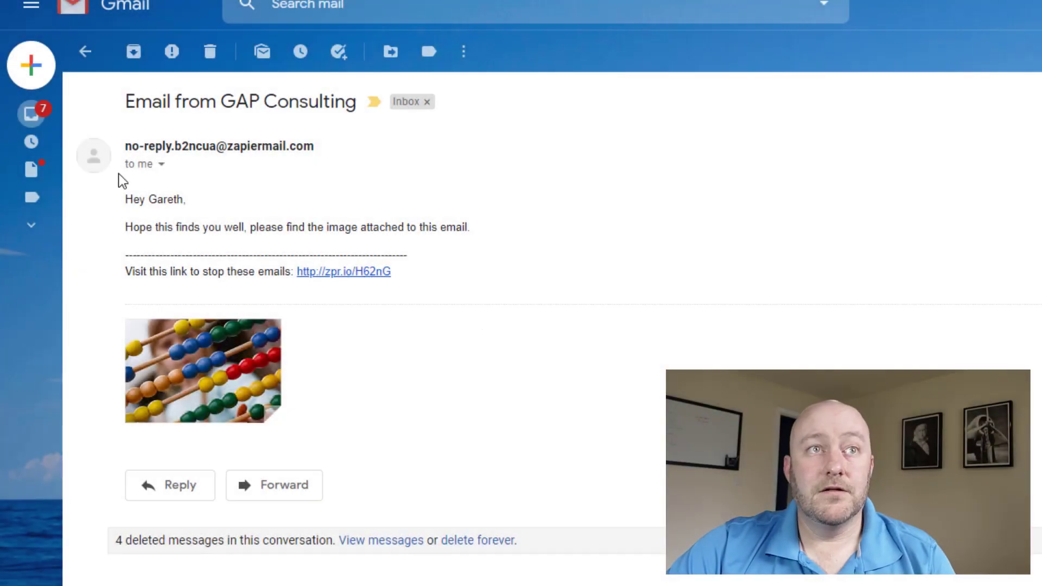
# Check the 'Email from GAP Consulting' greeting, body text and attached abacus photo.
pyautogui.moveTo(128, 199); pyautogui.dragTo(488, 239)
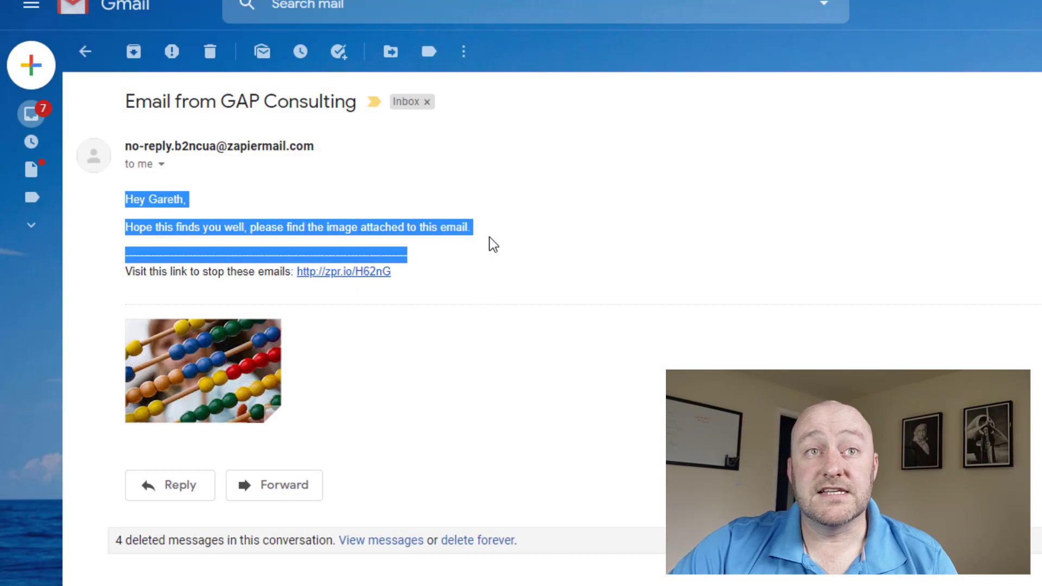
pyautogui.click(175, 210)
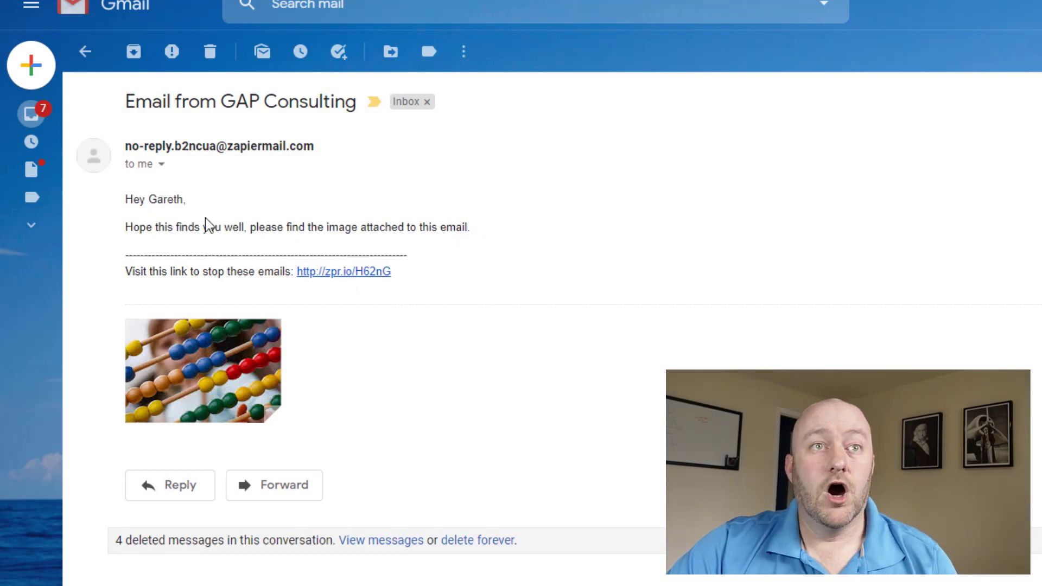
pyautogui.moveTo(234, 361)
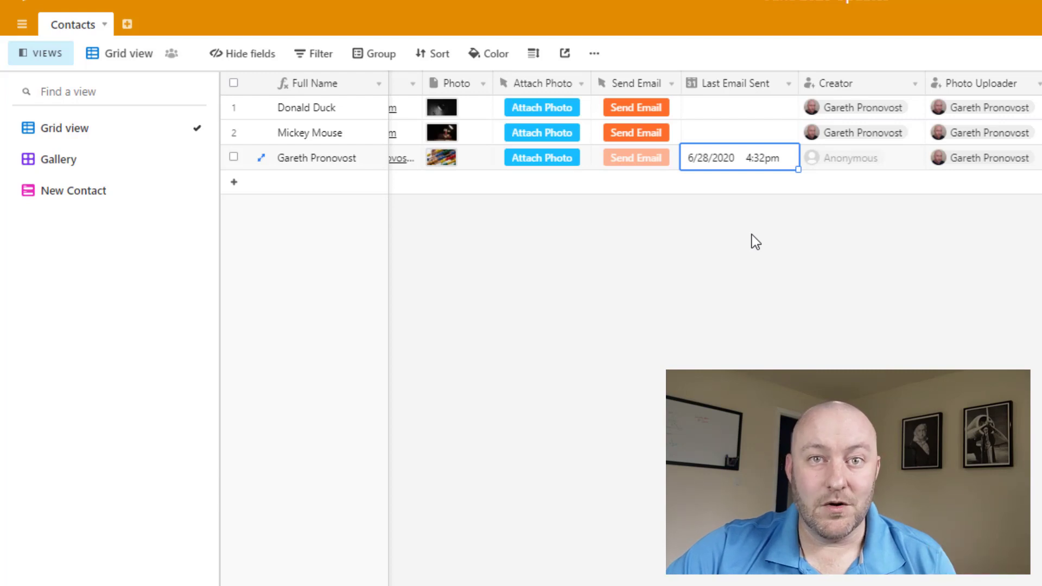
pyautogui.doubleClick(624, 87)
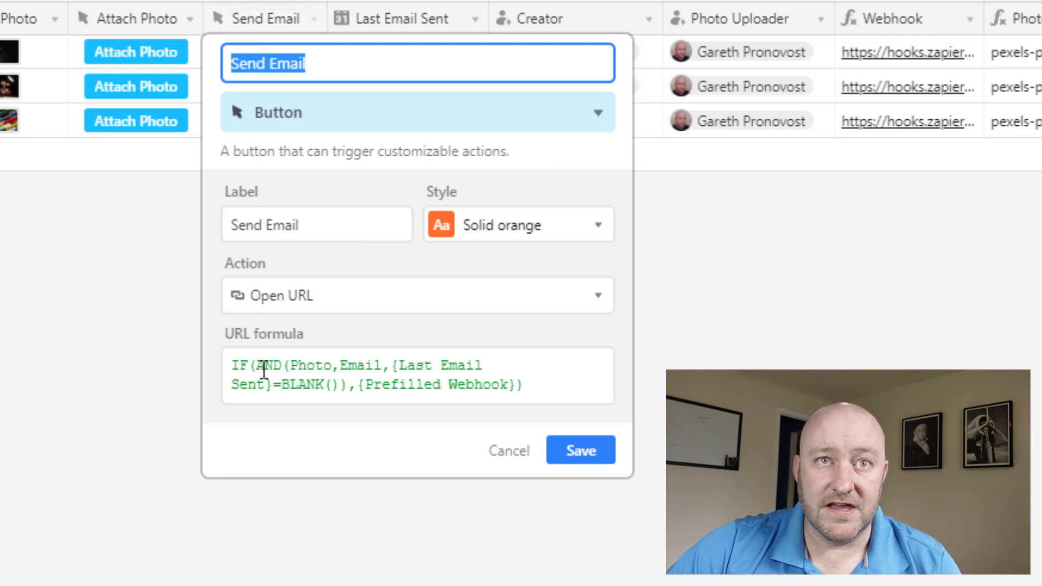
pyautogui.moveTo(290, 367); pyautogui.dragTo(353, 388)
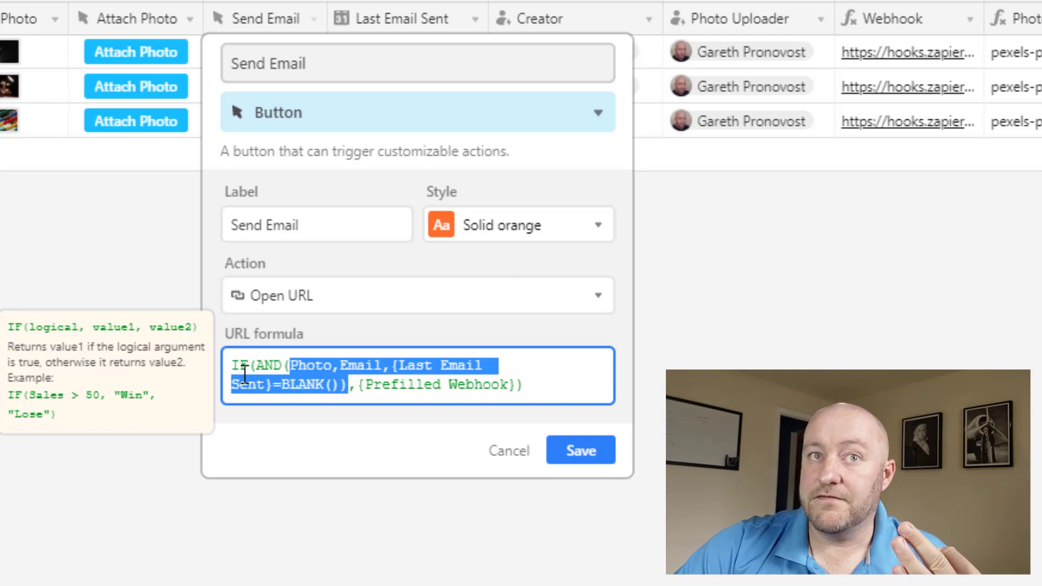
pyautogui.moveTo(358, 384); pyautogui.dragTo(515, 384)
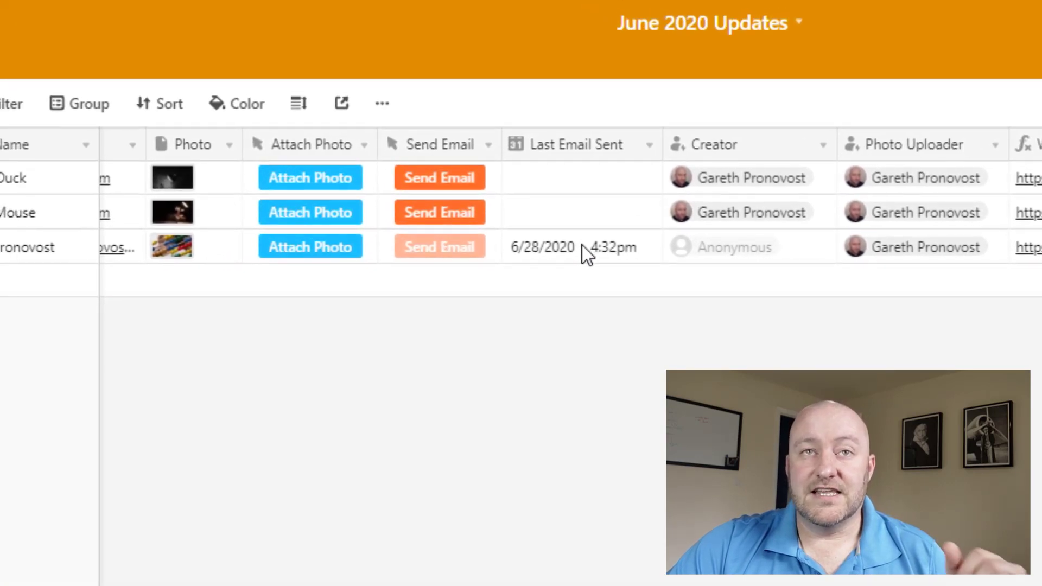
# Delete the second contact's photo so its Send Email button becomes disabled.
pyautogui.click(582, 246)
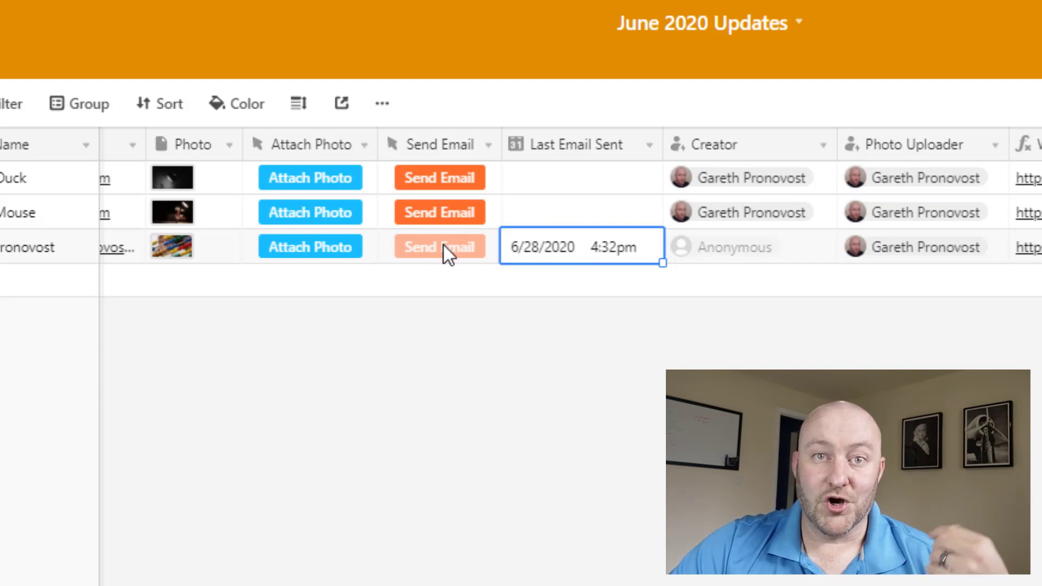
pyautogui.click(35, 208)
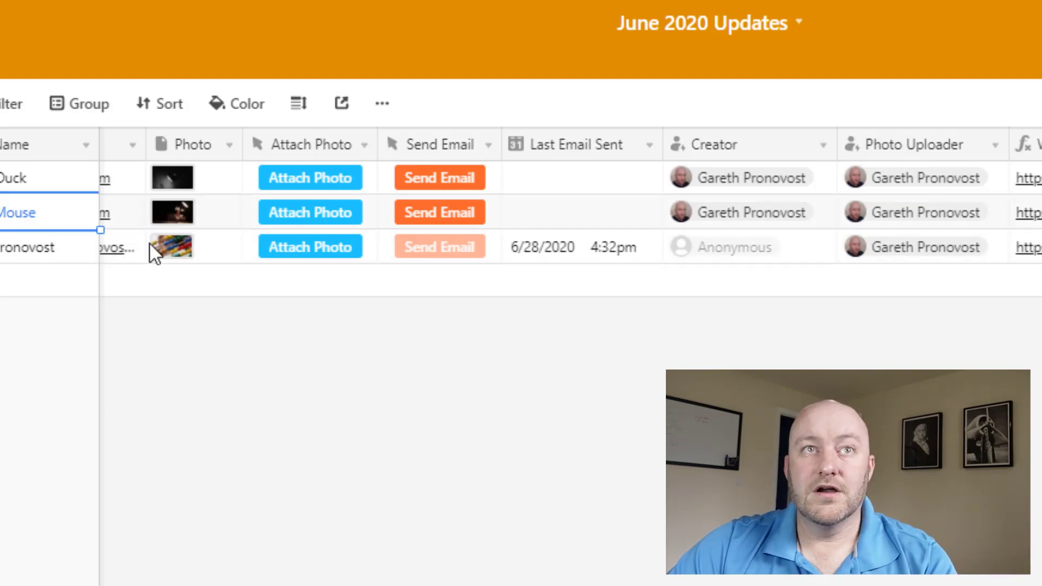
pyautogui.press('Right')
pyautogui.press('Right')
pyautogui.press('Right')
pyautogui.click(580, 216)
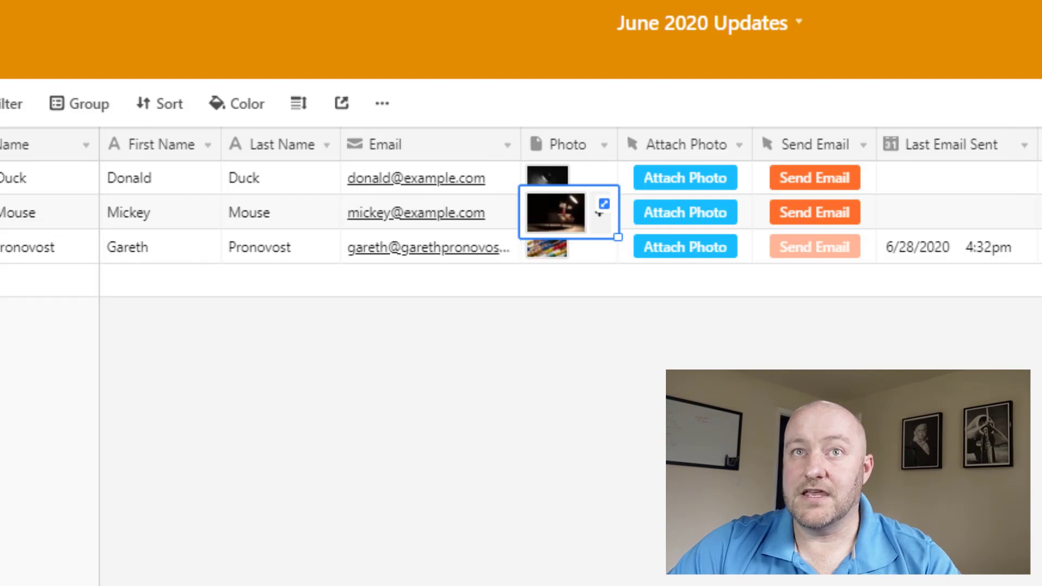
pyautogui.press('Delete')
pyautogui.press('Escape')
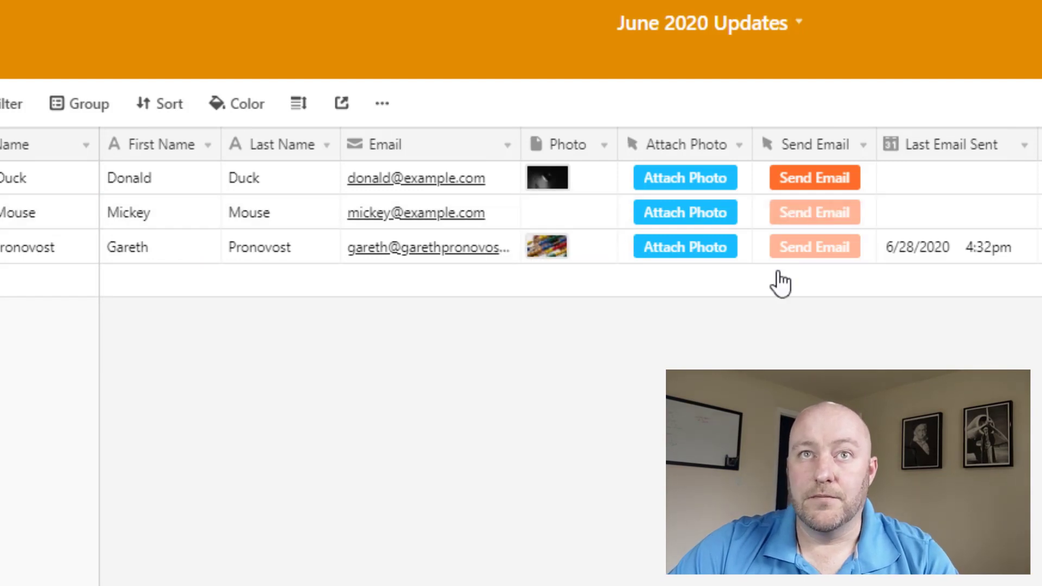
pyautogui.click(826, 213)
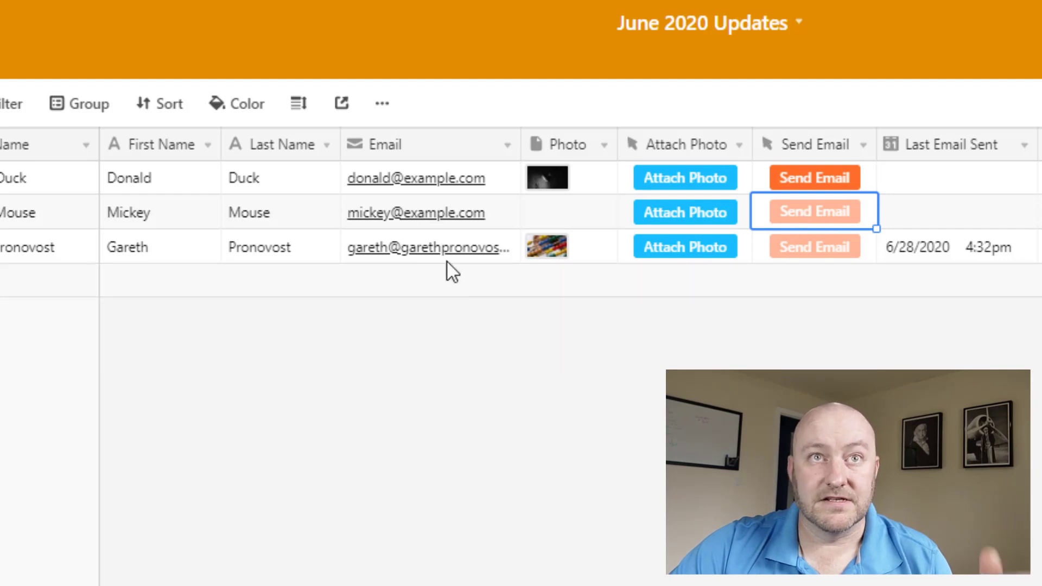
# Clear the first contact's email address, disabling its Send Email button.
pyautogui.click(426, 187)
pyautogui.press('Delete')
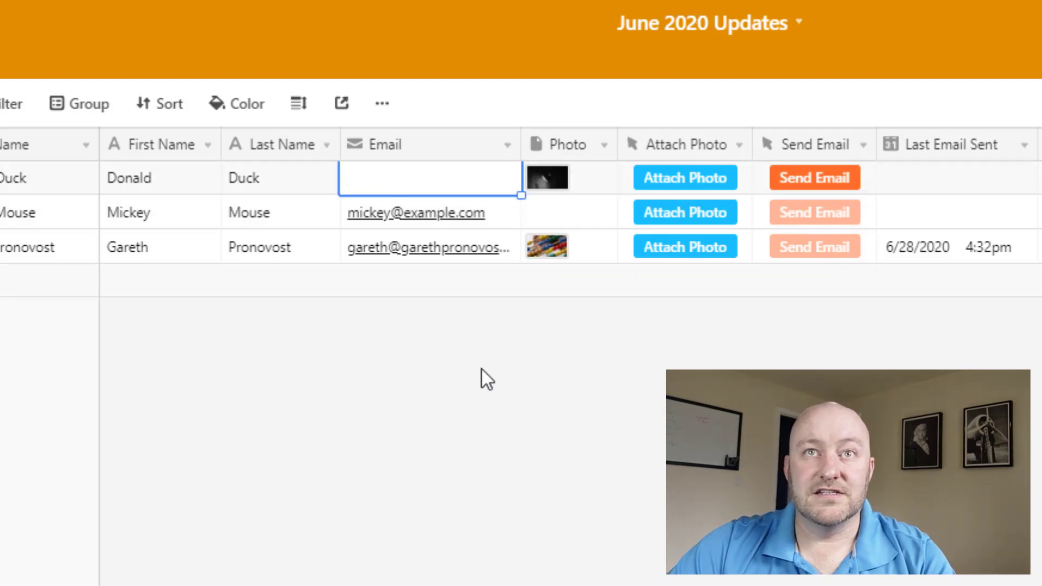
pyautogui.press('Escape')
pyautogui.click(803, 189)
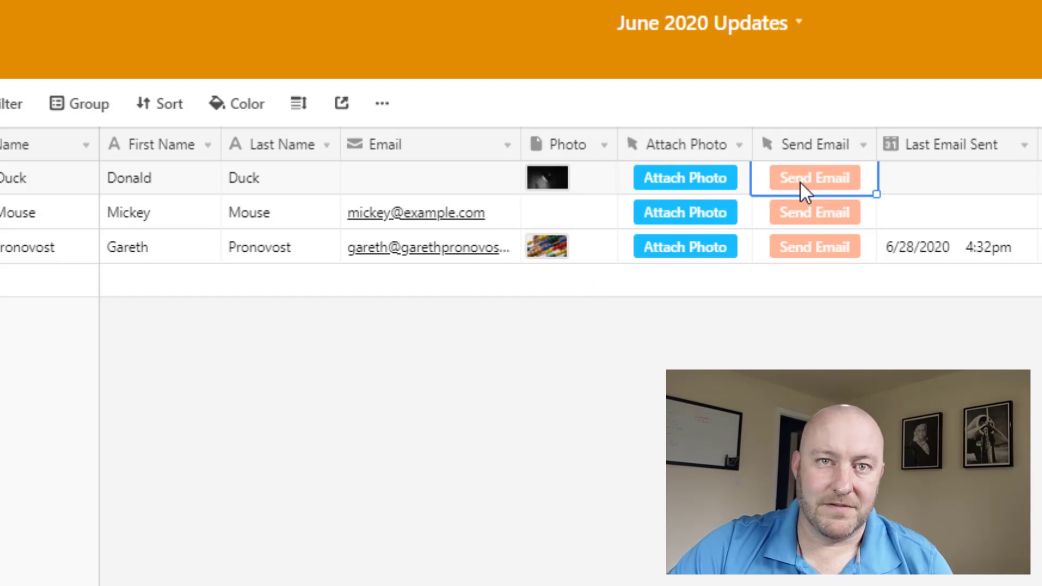
pyautogui.press('Escape')
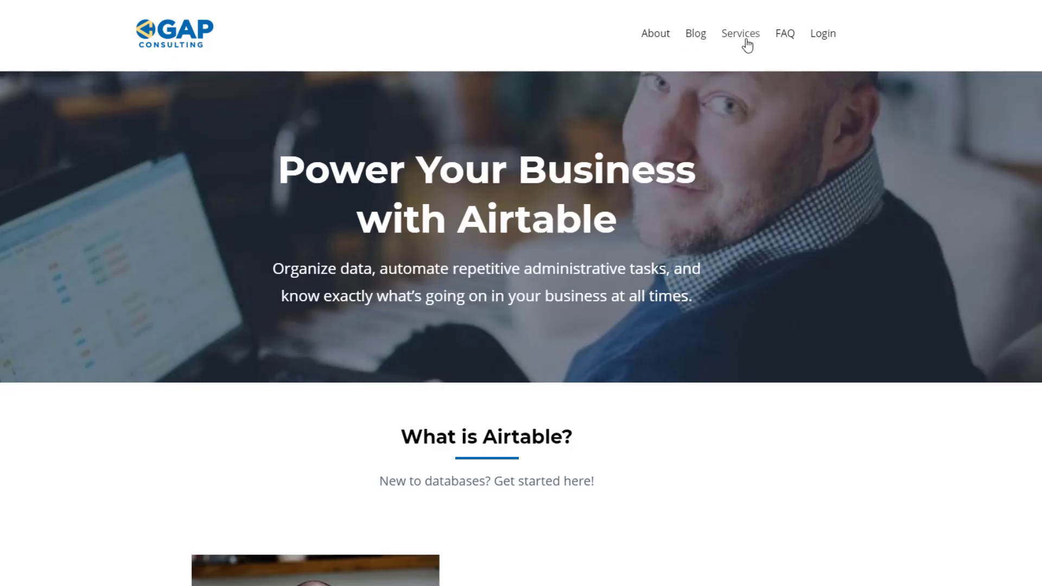
# Go to the Services page and scroll to the Go Hourly, Explore Courses and Apply Here options.
pyautogui.click(747, 46)
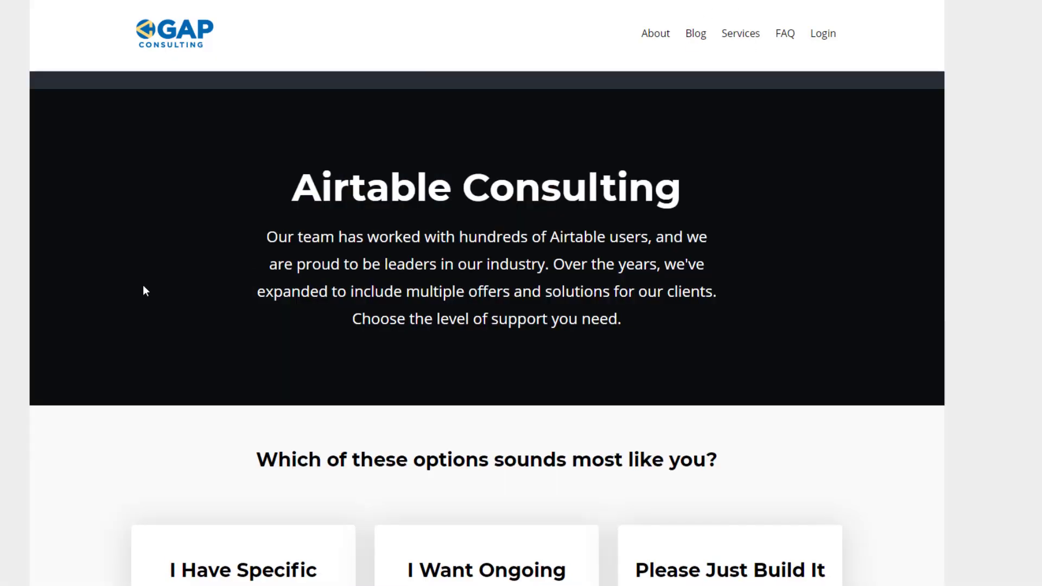
pyautogui.scroll(-6, 130, 301)
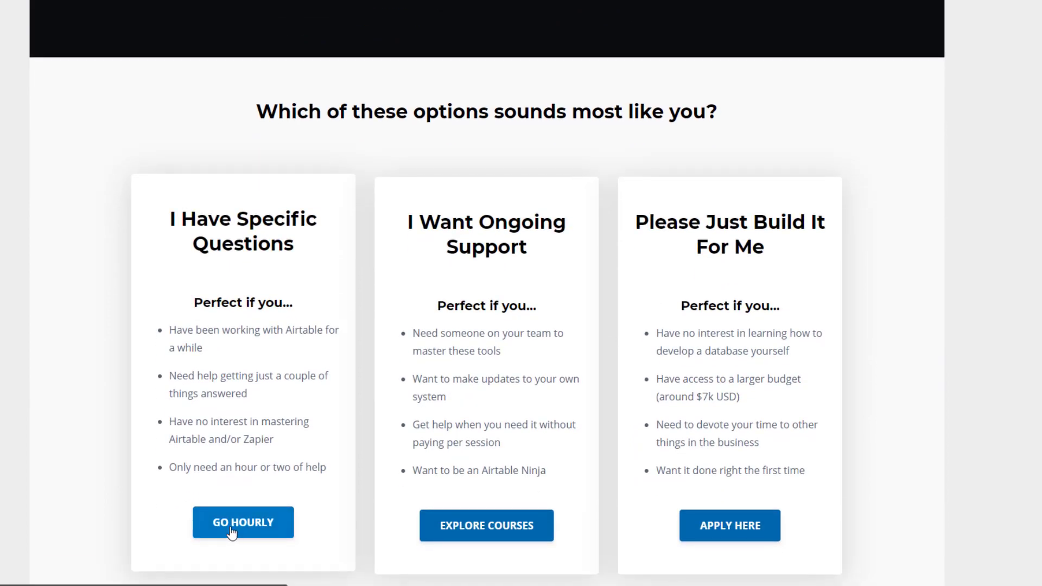